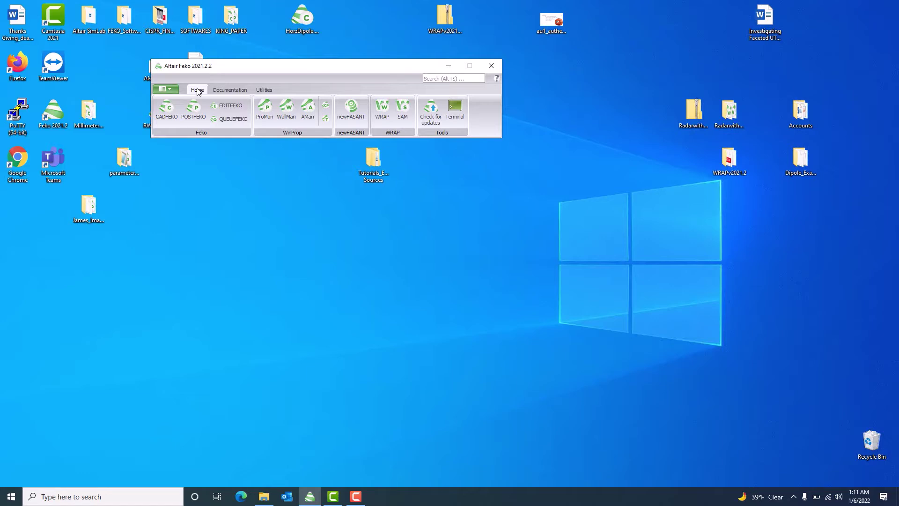
Step: Launch WRAP 2021.2 from the Feko launcher, clearing the licence warning and user login
left_click(384, 111)
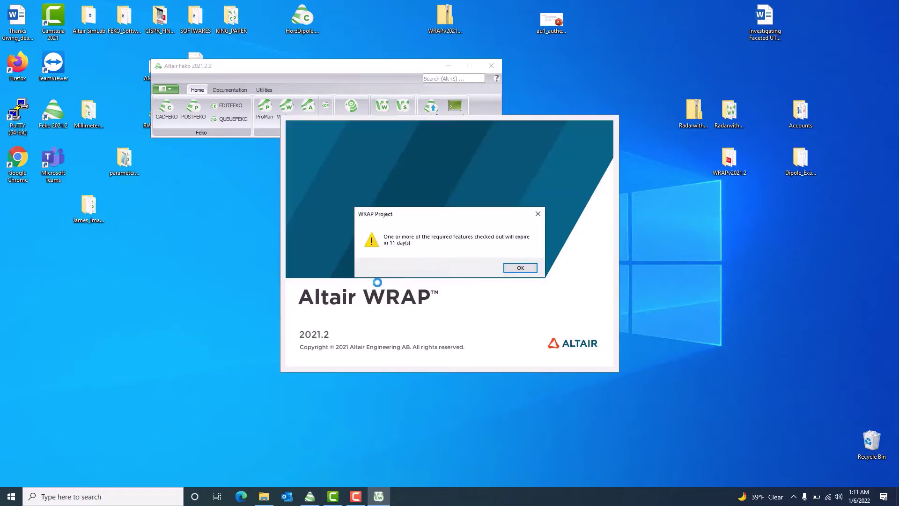
left_click(518, 270)
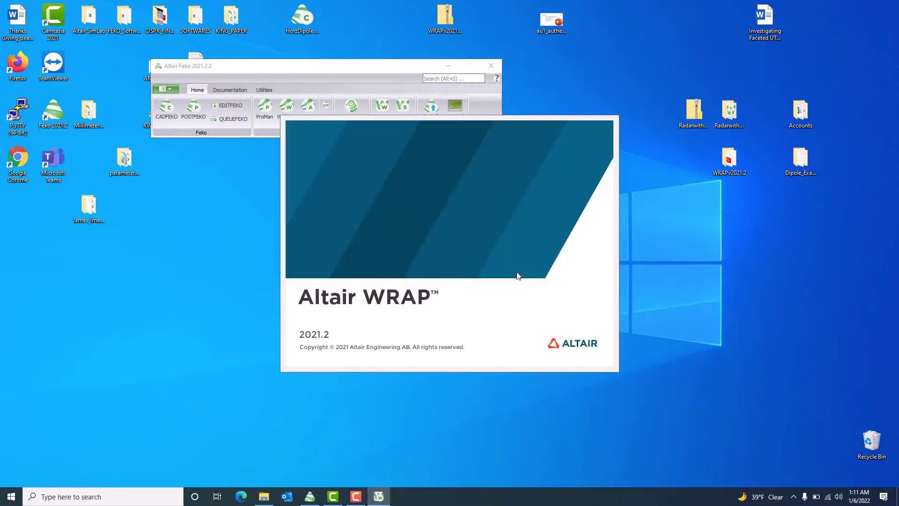
left_click(486, 286)
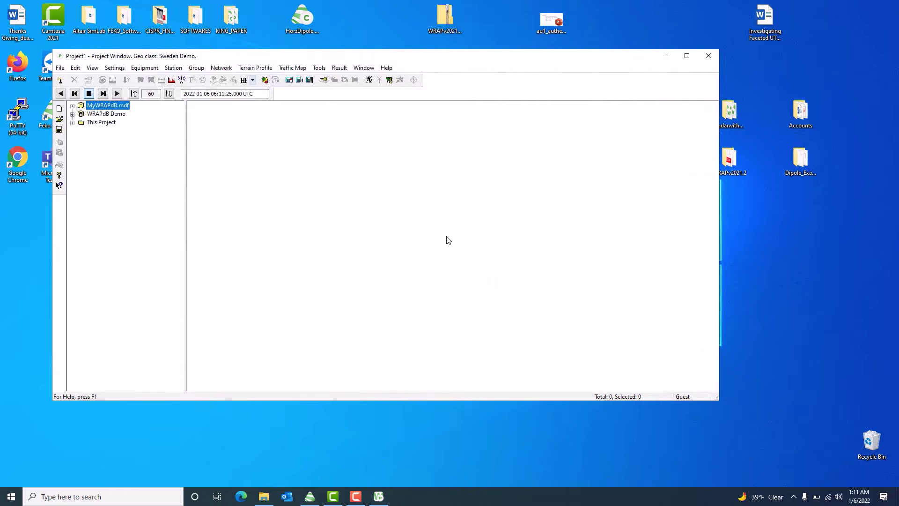
Step: Move the Project1 window up toward the top-left corner of the screen
left_click_drag(463, 56, 432, 54)
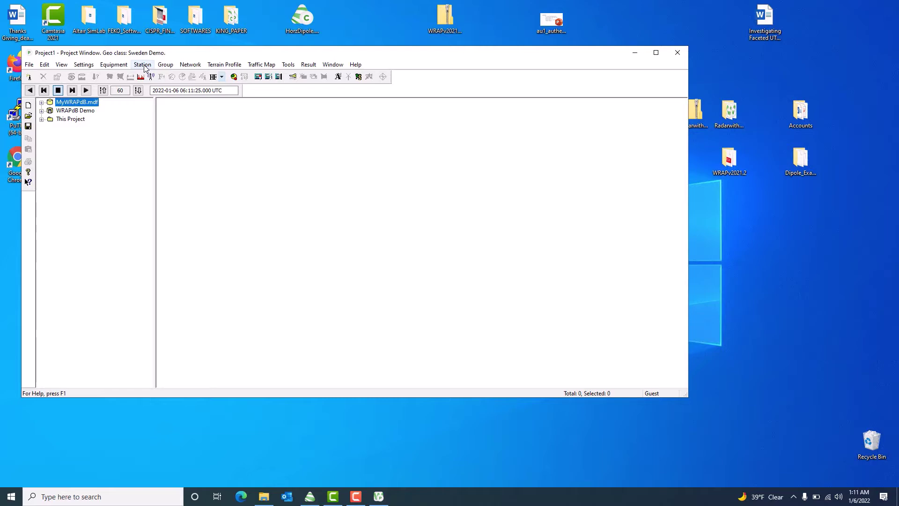
left_click_drag(364, 56, 343, 45)
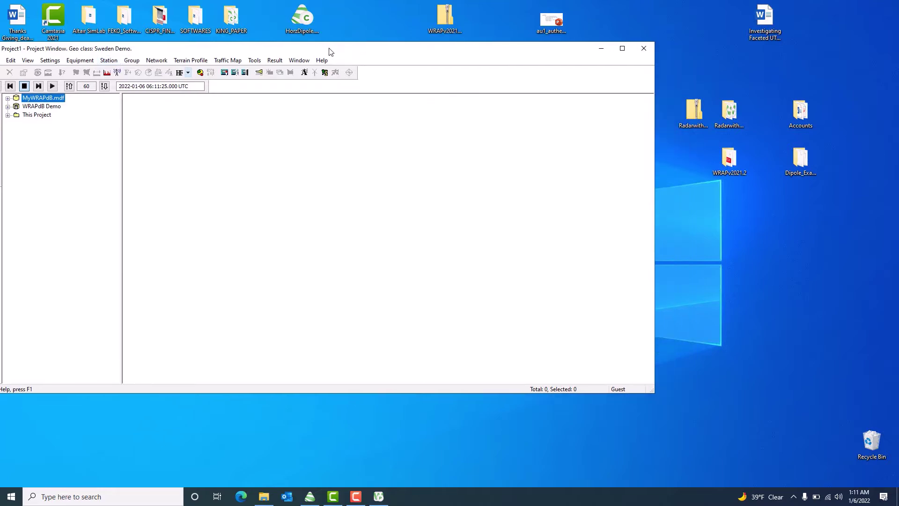
left_click(311, 54)
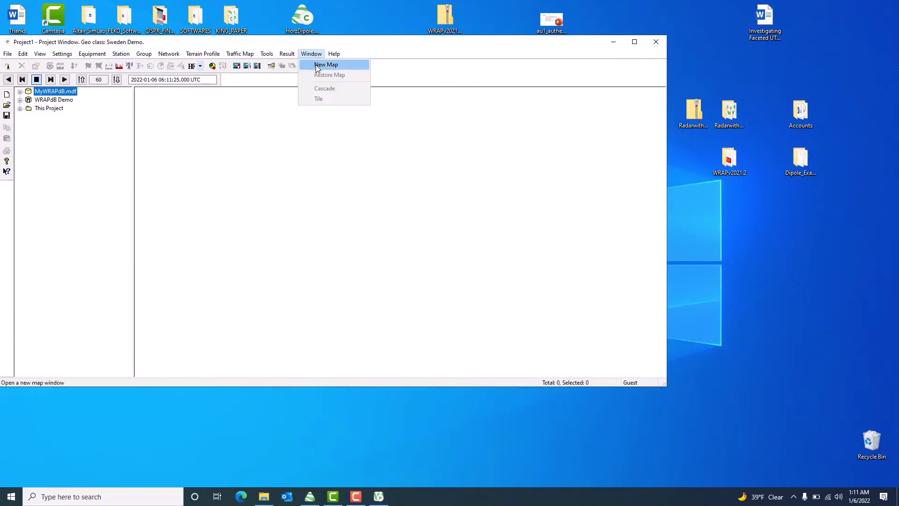
Step: Open a new Map Window and place it on the right of the screen
left_click(316, 63)
left_click_drag(317, 69, 642, 43)
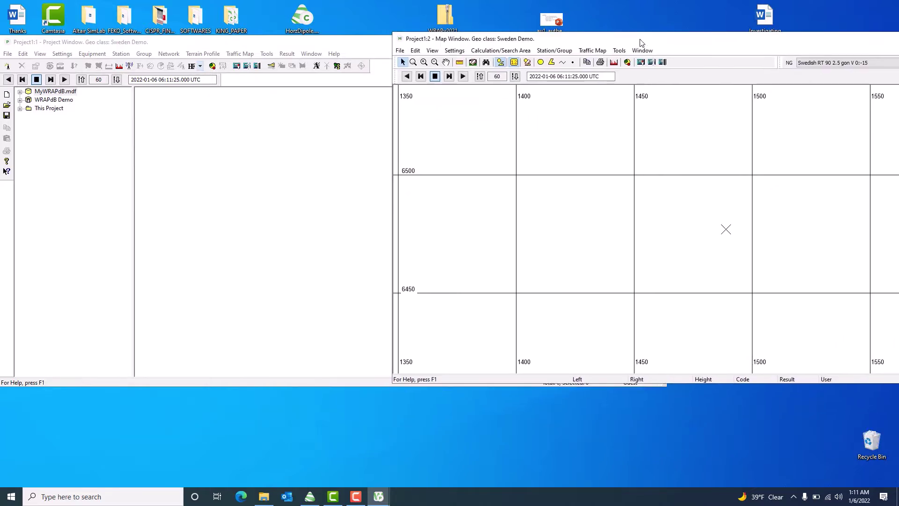
left_click(336, 140)
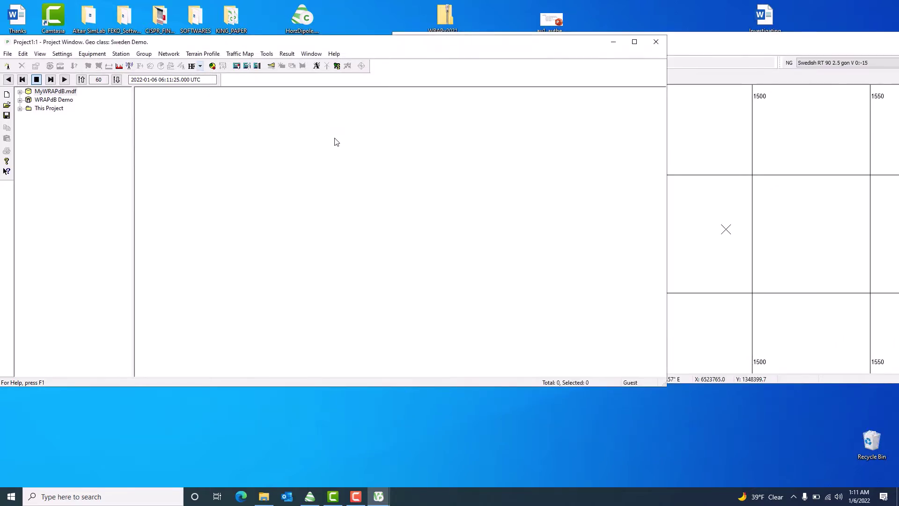
left_click(121, 53)
left_click(445, 159)
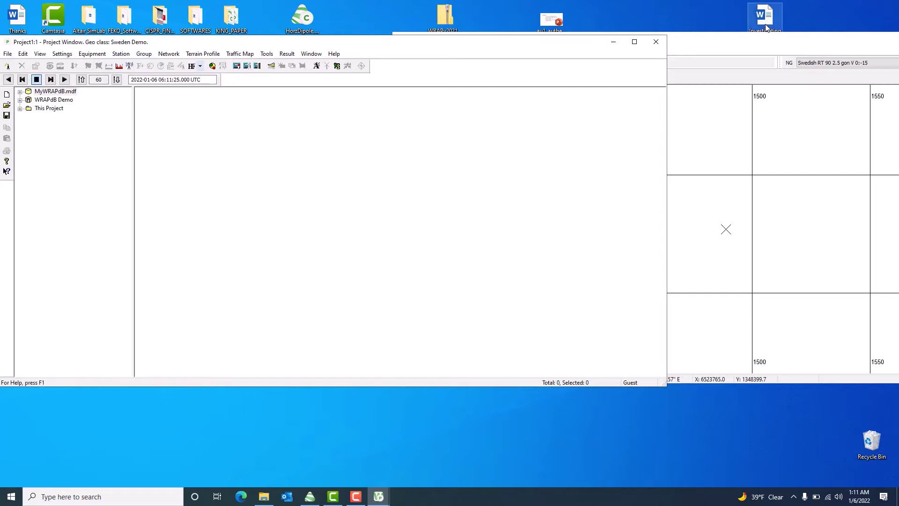
Step: Set the map's raster background to Relief, Partial colour in Map Contents
left_click(749, 40)
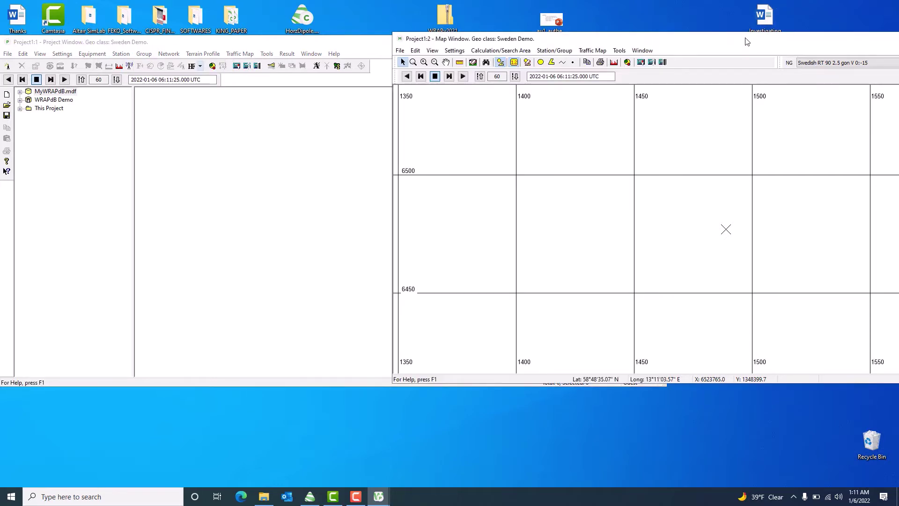
left_click(436, 51)
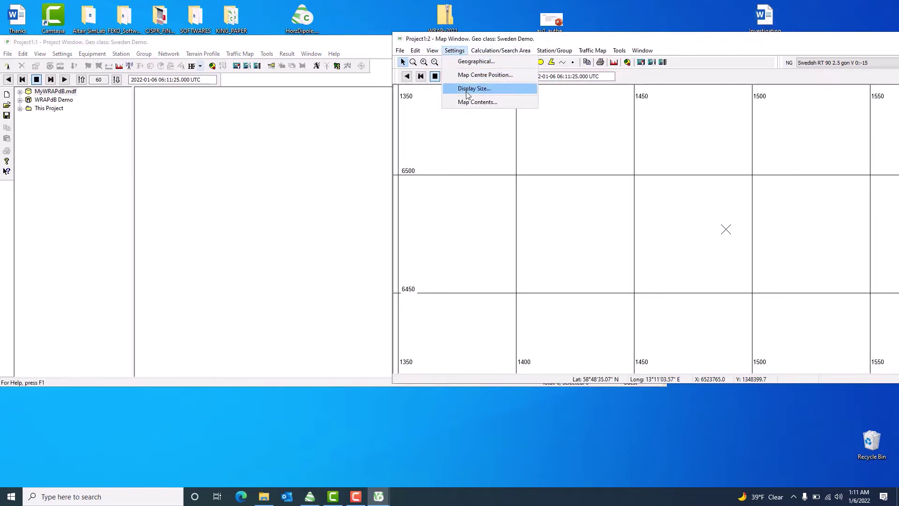
left_click(469, 102)
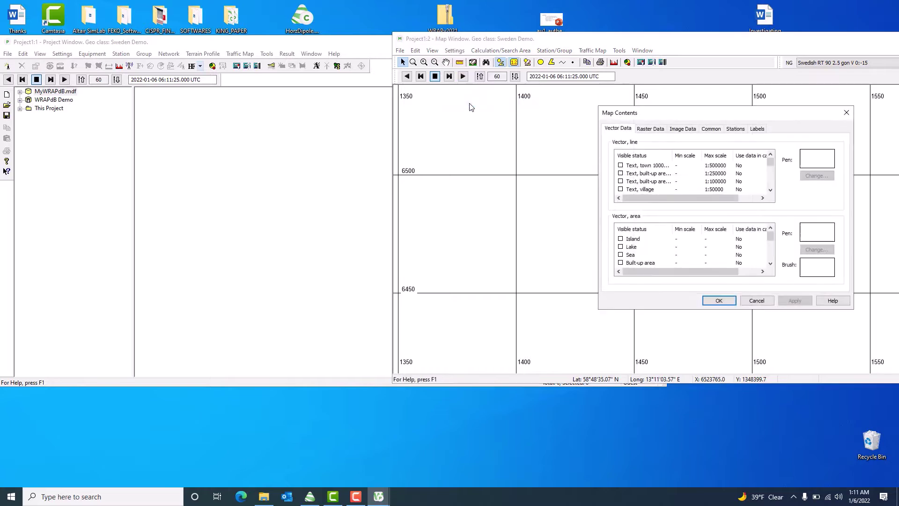
left_click(654, 131)
left_click(667, 153)
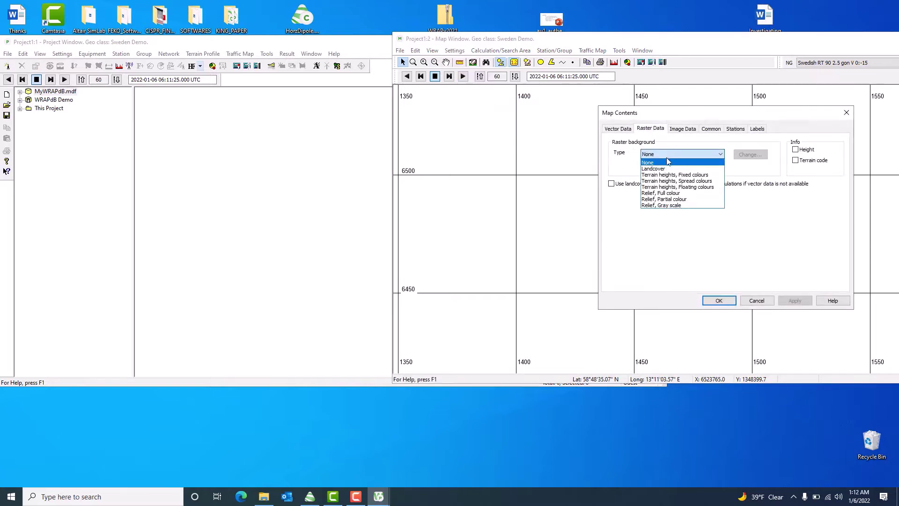
left_click(664, 199)
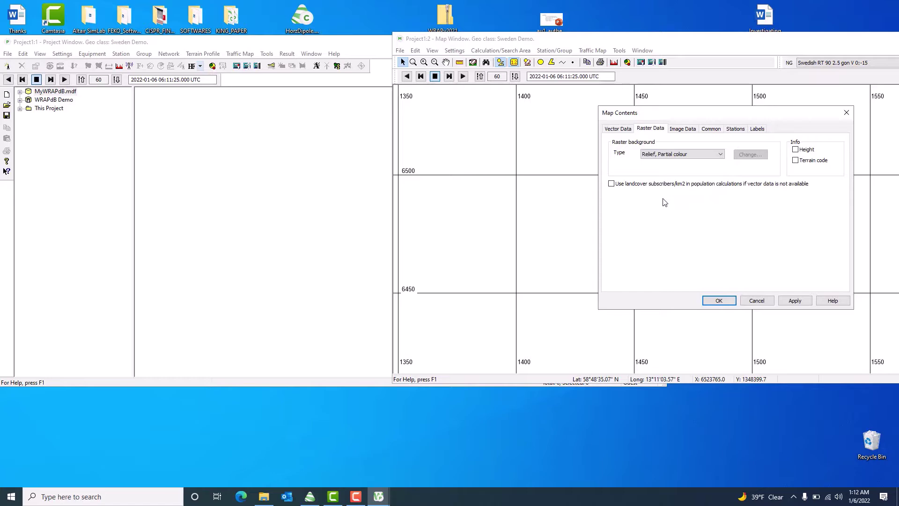
left_click(792, 302)
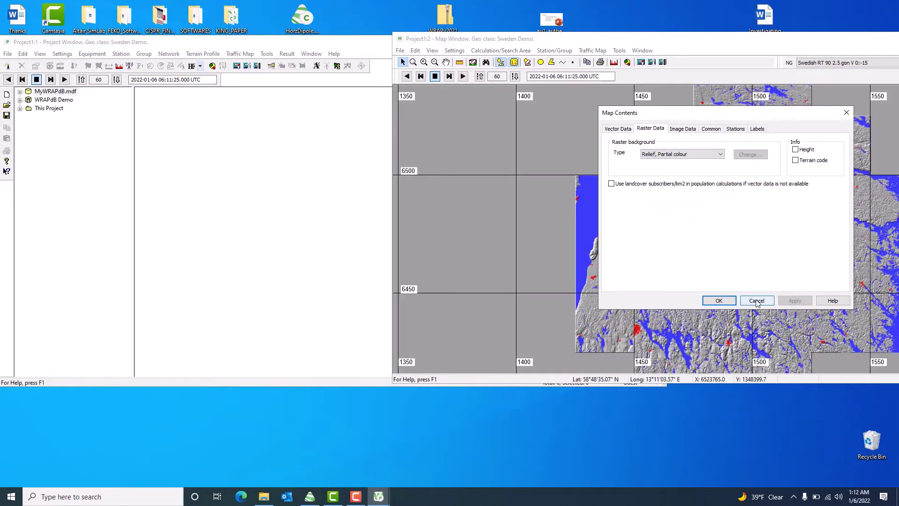
left_click(719, 301)
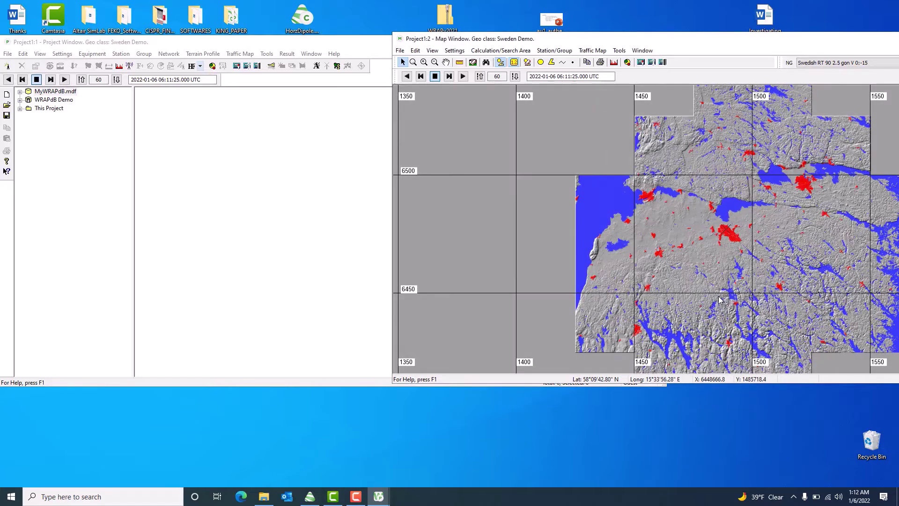
Step: Pan the map to bring the Sweden Demo relief terrain into view
left_click(445, 62)
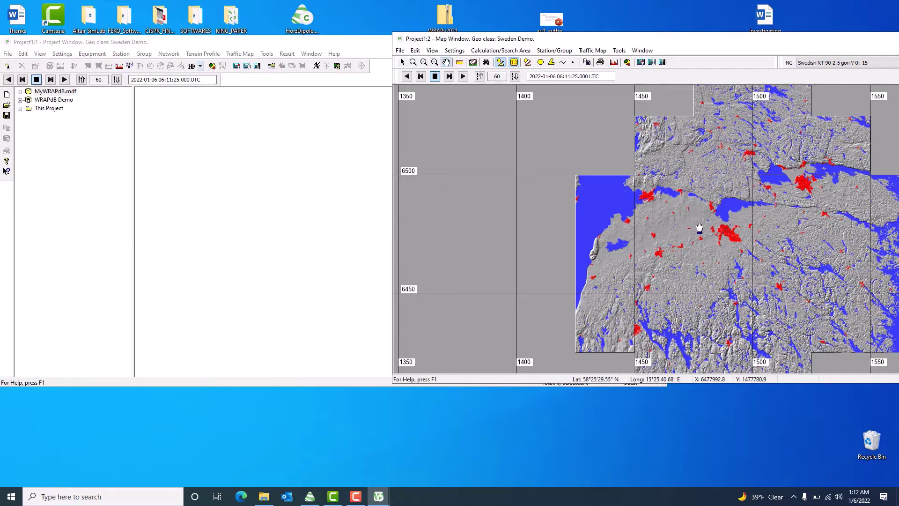
left_click_drag(701, 226, 583, 209)
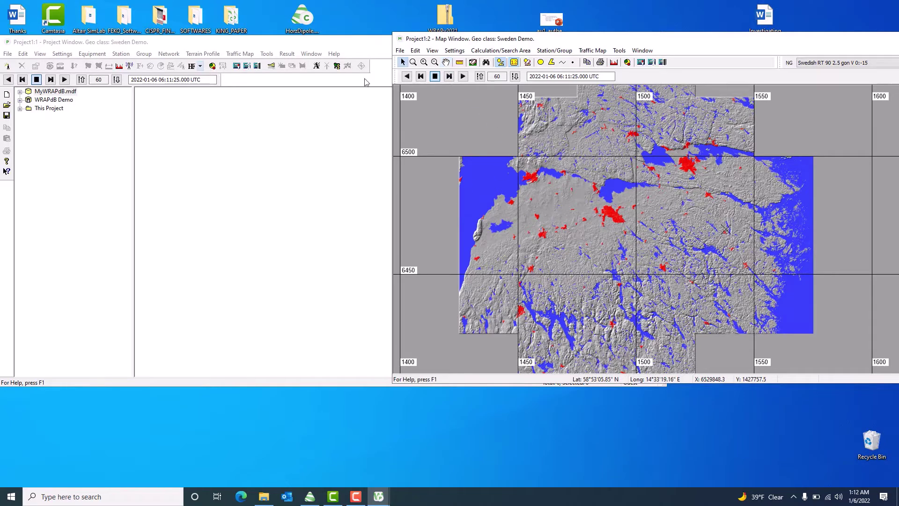
left_click(263, 117)
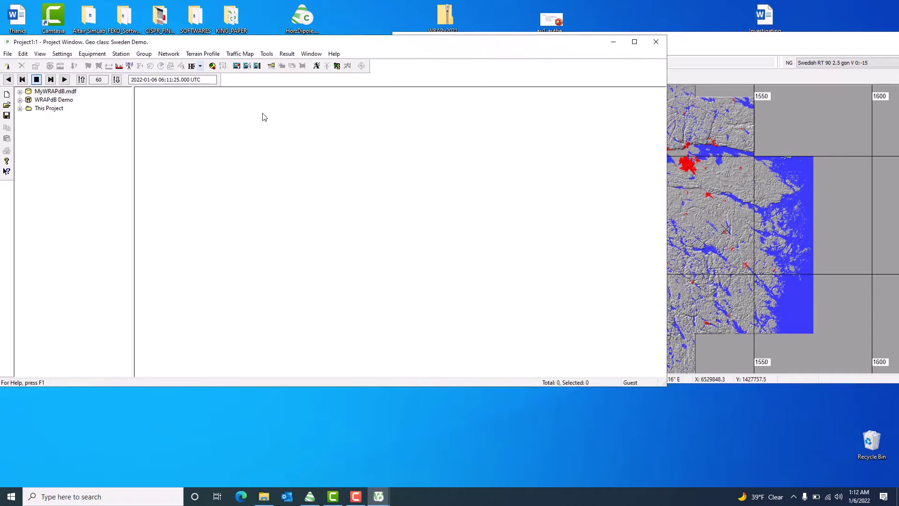
Step: Start a new station and select the Wrap Radar /5 M template from the list
left_click(123, 55)
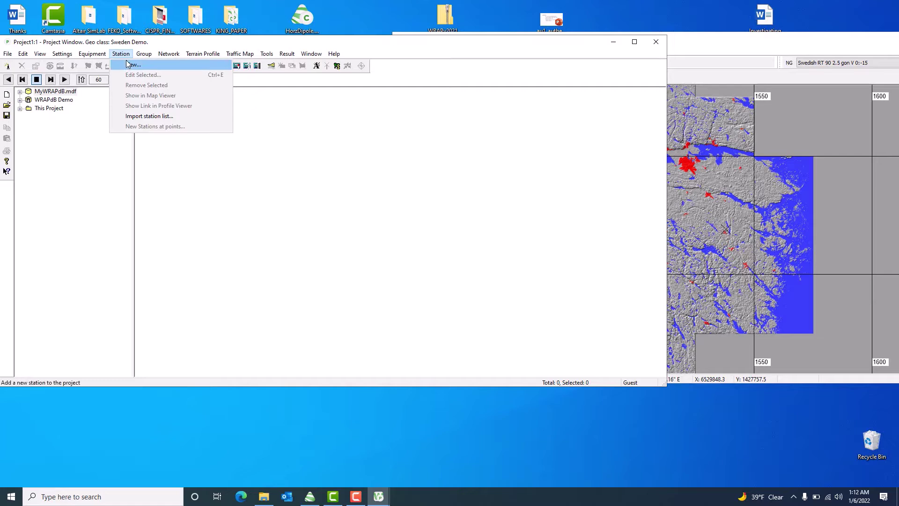
left_click(133, 65)
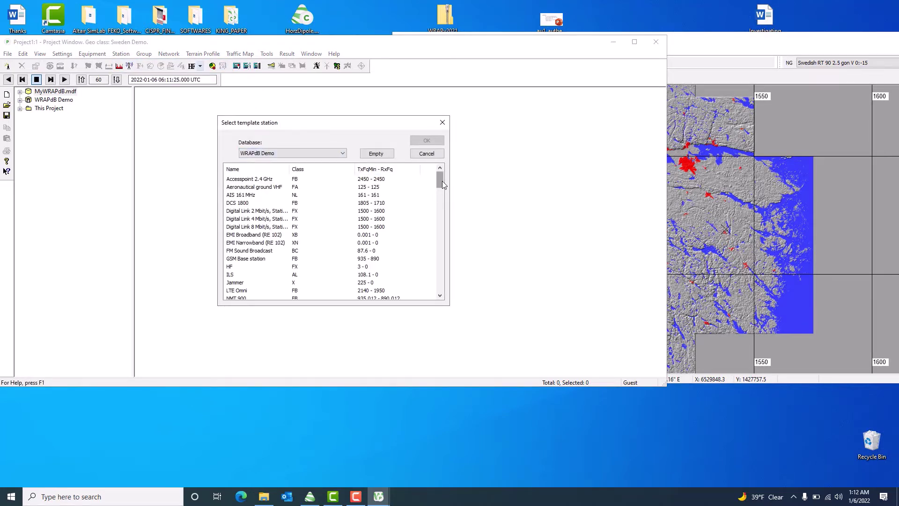
left_click_drag(442, 181, 441, 275)
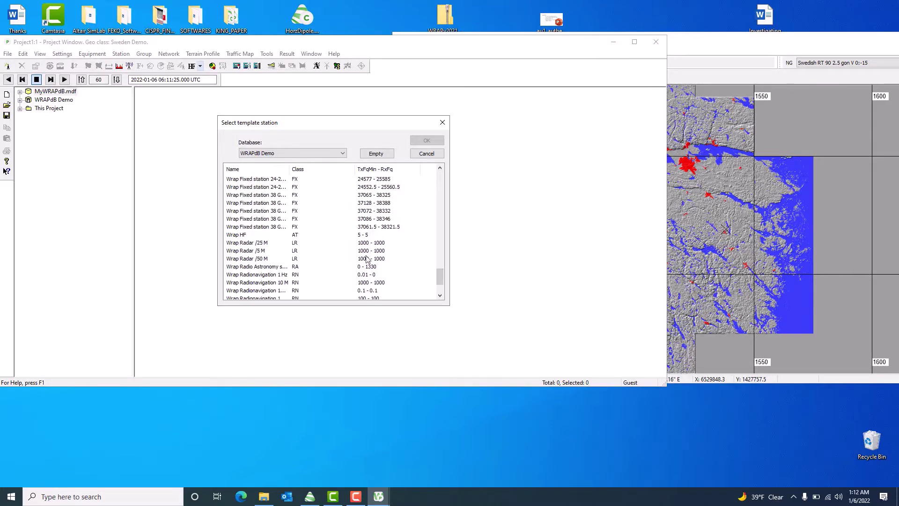
left_click(251, 255)
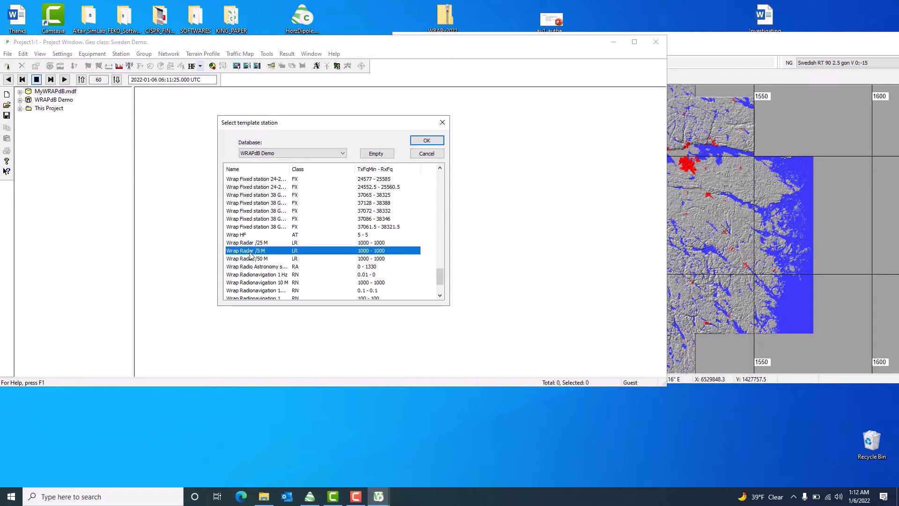
Step: Name the station Radar Test and position it at X 6494186, Y 1483935
left_click(425, 141)
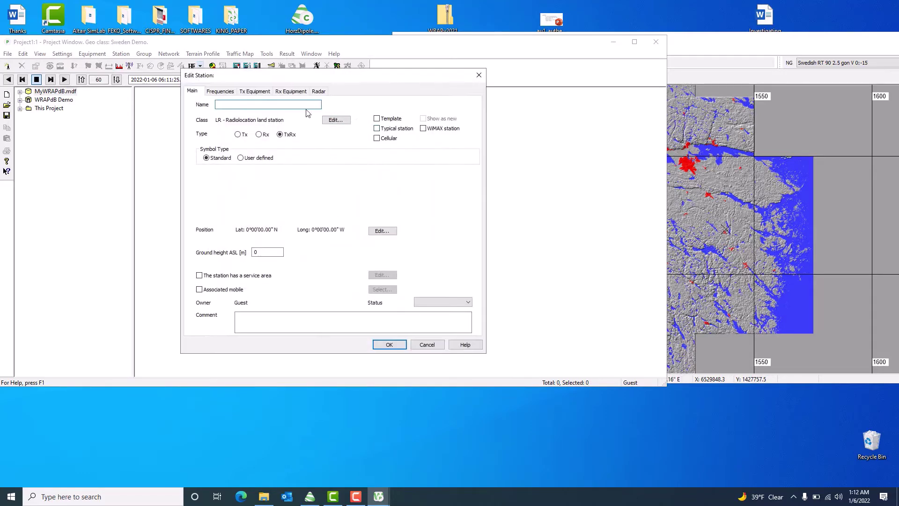
type("Radar Test")
left_click(379, 232)
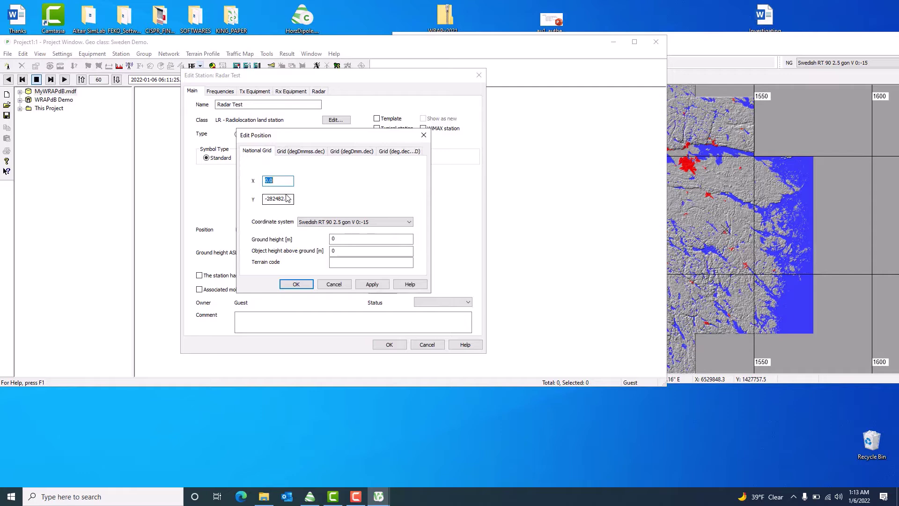
type("6494186")
left_click_drag(291, 199, 252, 197)
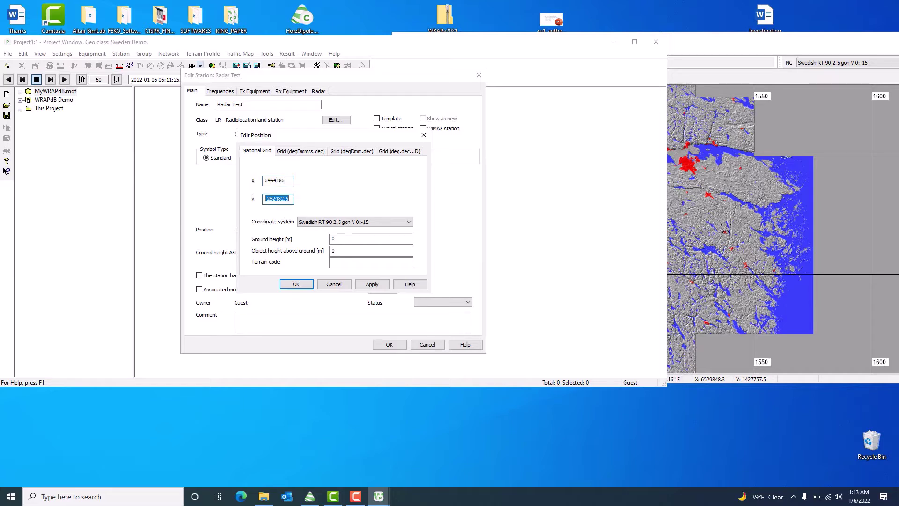
type("1483935")
left_click(369, 287)
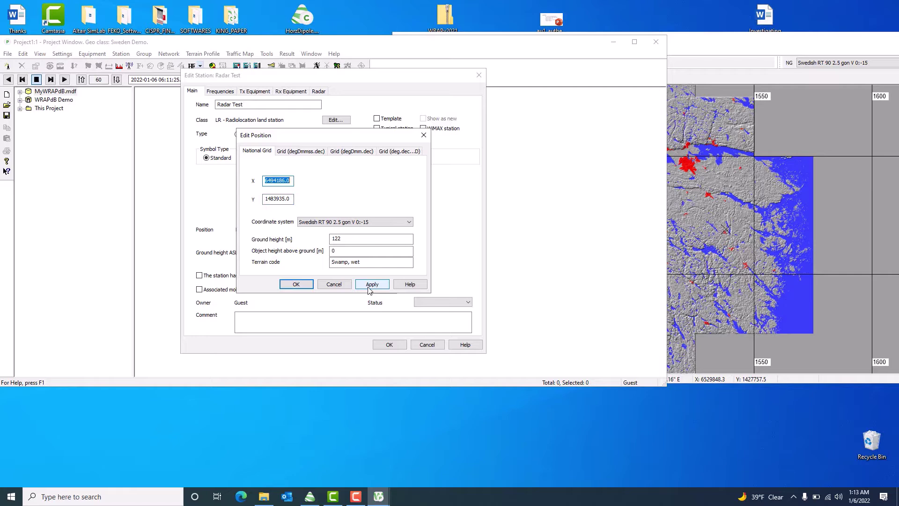
left_click(297, 286)
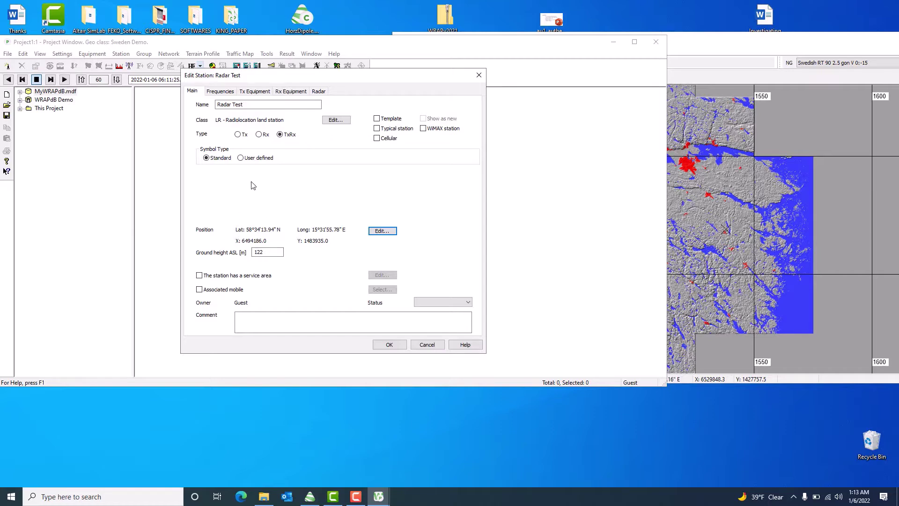
Step: Set Radar Test's frequency row to 9900 MHz for both Tx and Rx
left_click(229, 92)
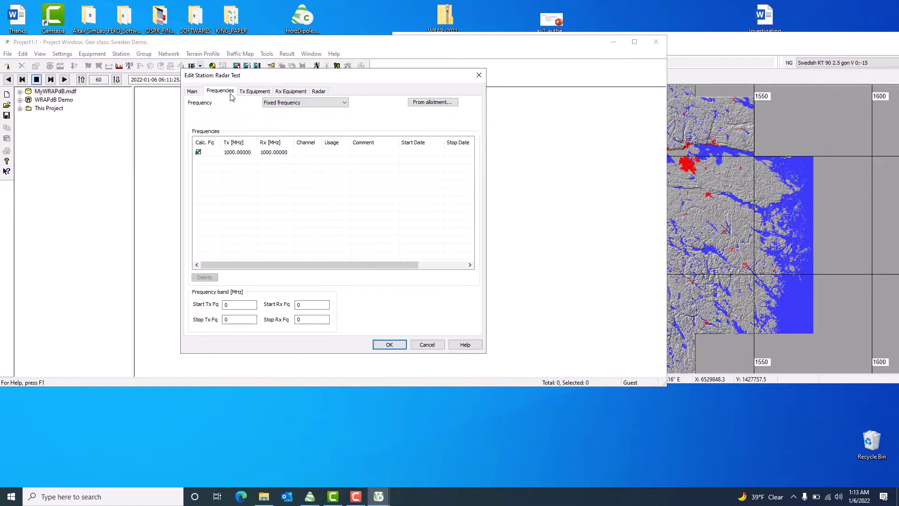
left_click(232, 152)
left_click(232, 152)
type("99")
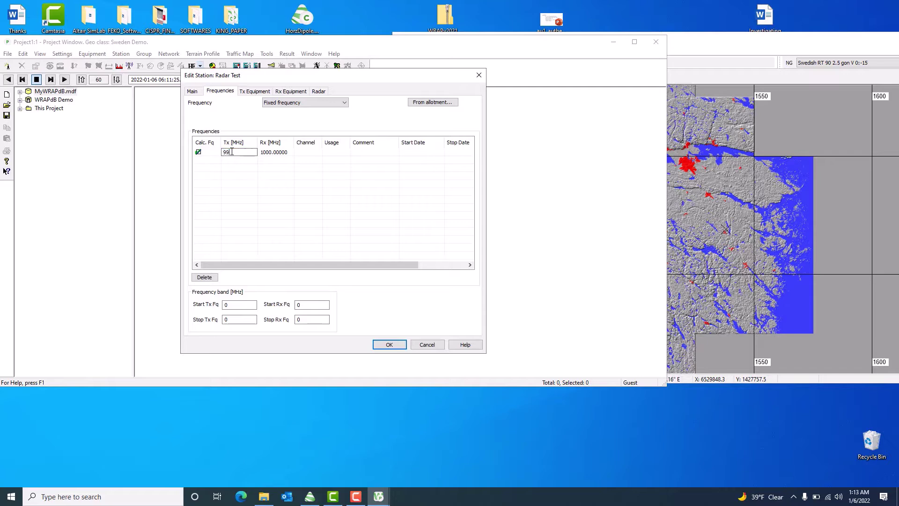
type("00")
left_click(269, 155)
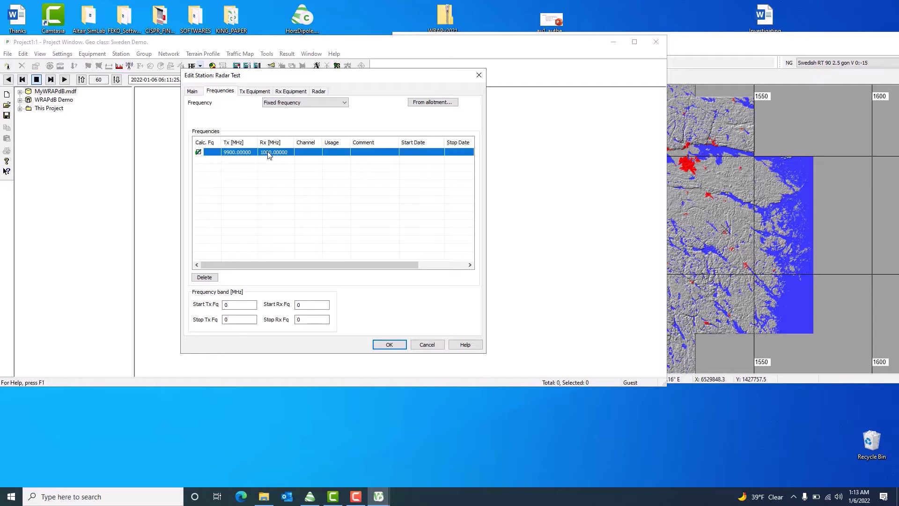
left_click(269, 155)
type("9900")
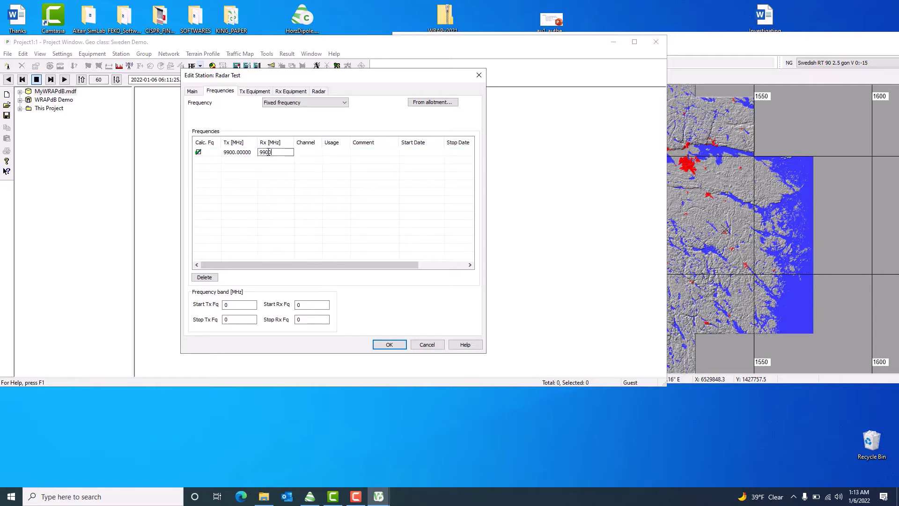
left_click(248, 159)
left_click(244, 159)
left_click(234, 159)
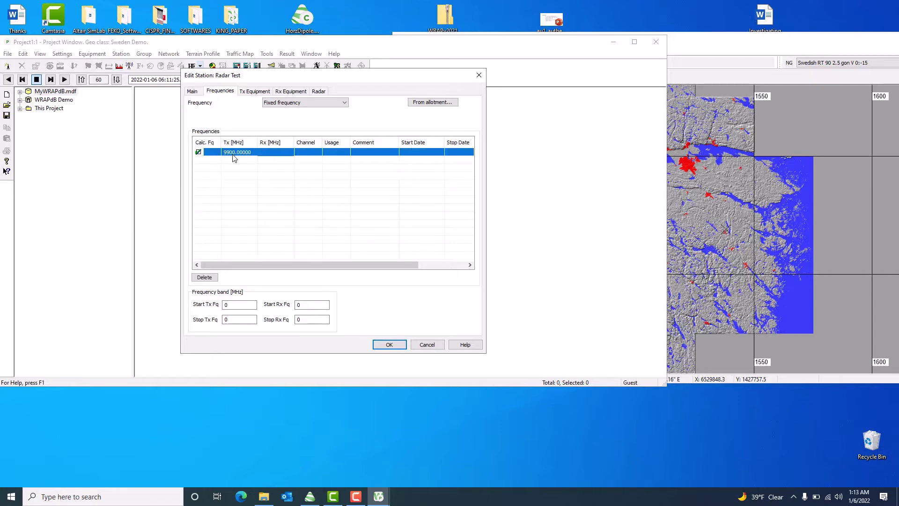
left_click(255, 92)
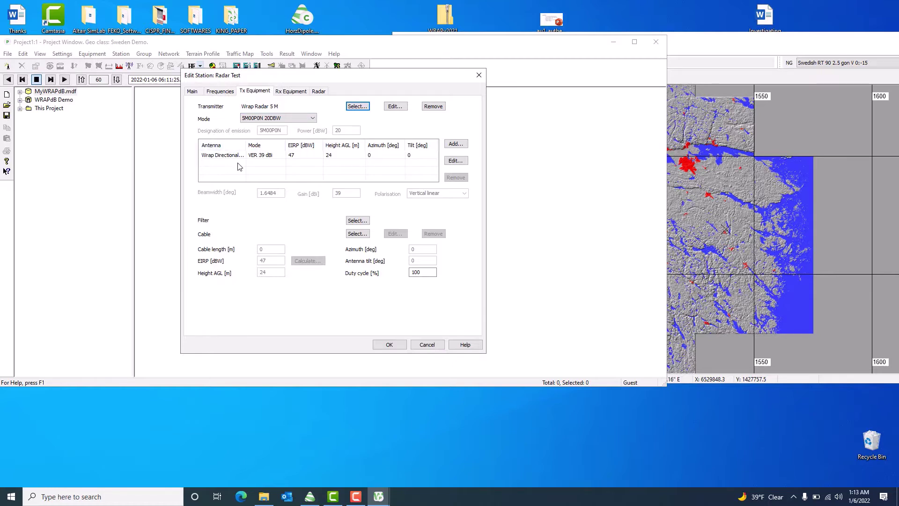
Step: Set the antenna EIRP to 59 dBW and azimuth to 306.274°, then review the Rx Equipment and Radar tabs
double_click(298, 155)
type("59")
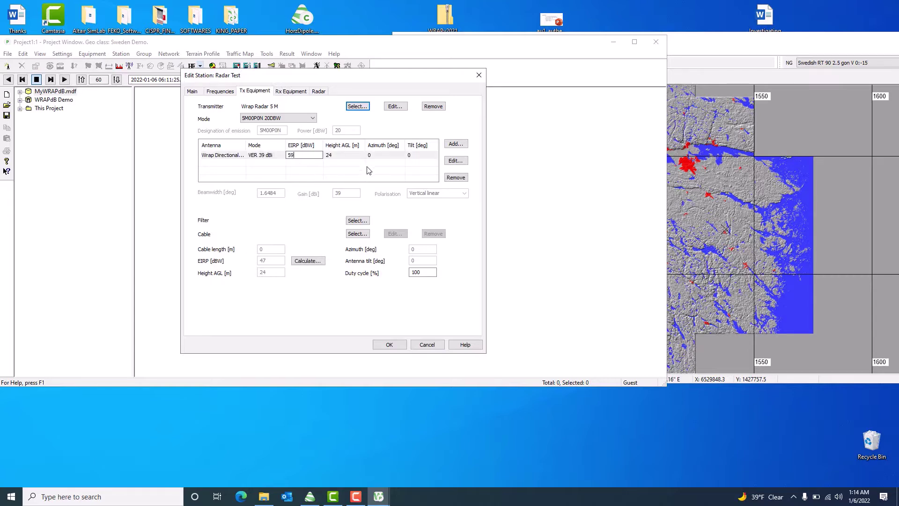
double_click(375, 156)
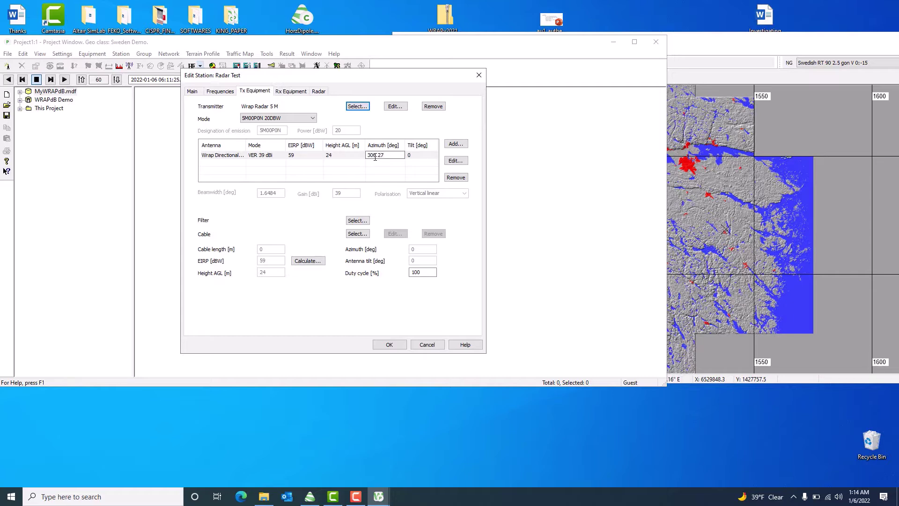
left_click(375, 181)
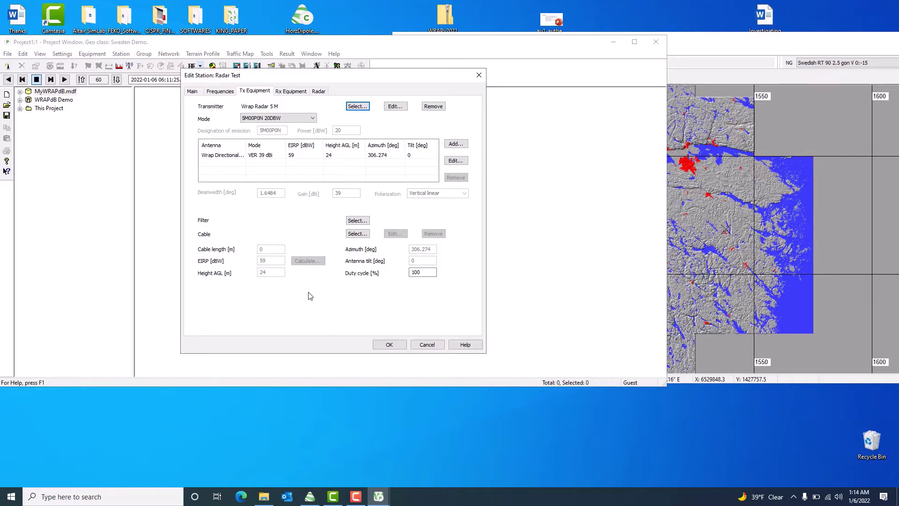
left_click(291, 92)
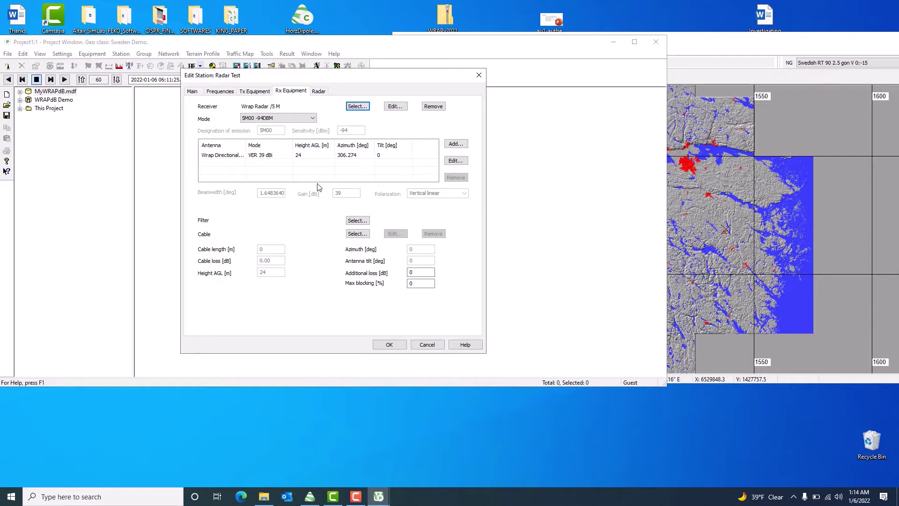
left_click(320, 92)
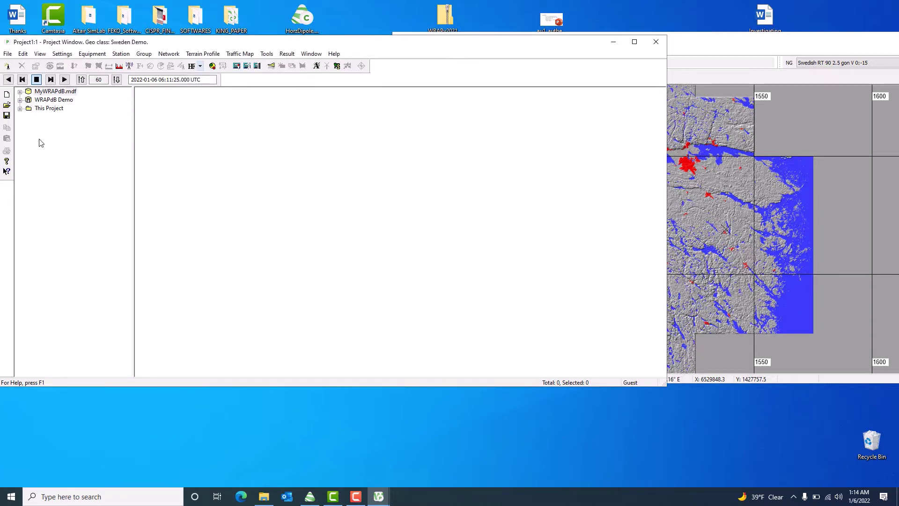
Step: List the stations in This Project and widen the Station column to show Radar Test
left_click(19, 108)
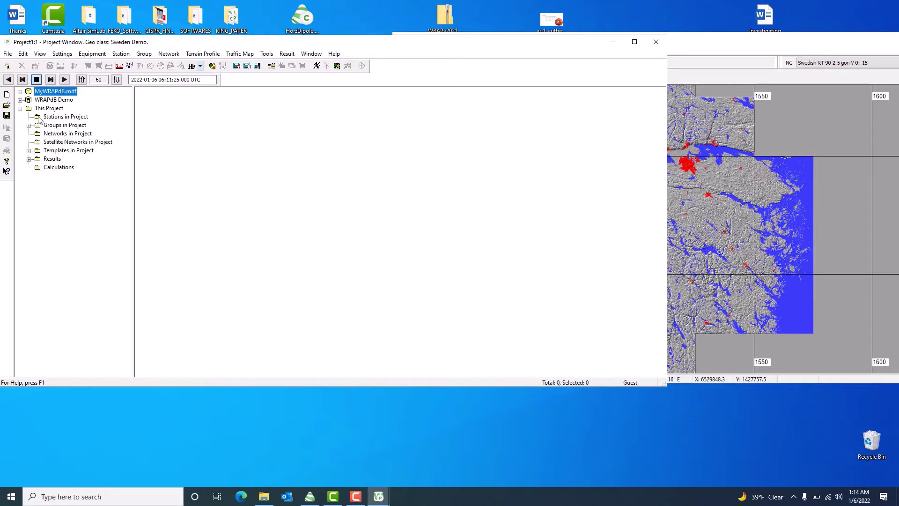
left_click(48, 117)
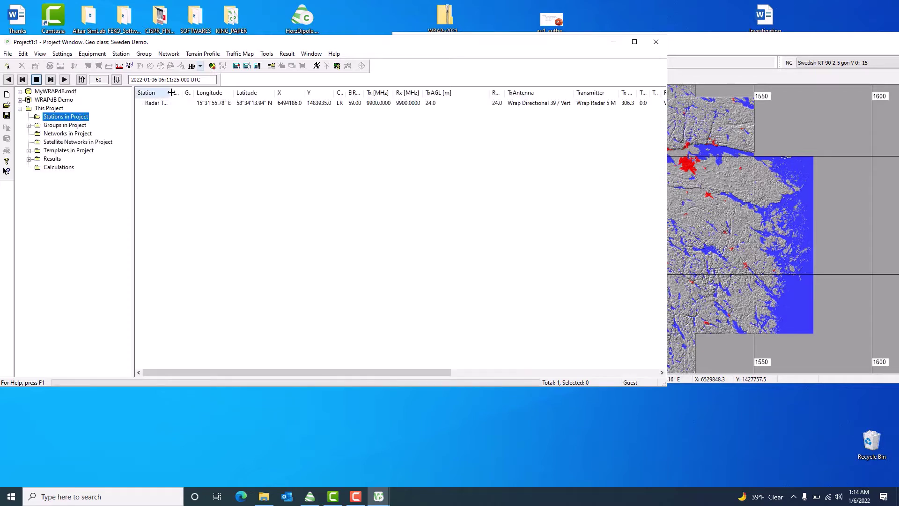
left_click_drag(171, 92, 220, 91)
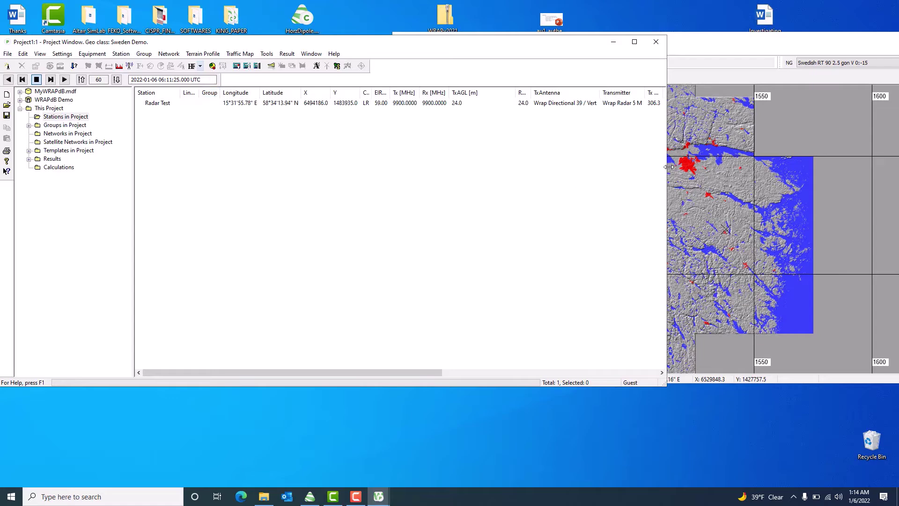
Step: Resize the Project and Map windows so they sit side by side
left_click_drag(669, 165, 423, 189)
left_click(503, 103)
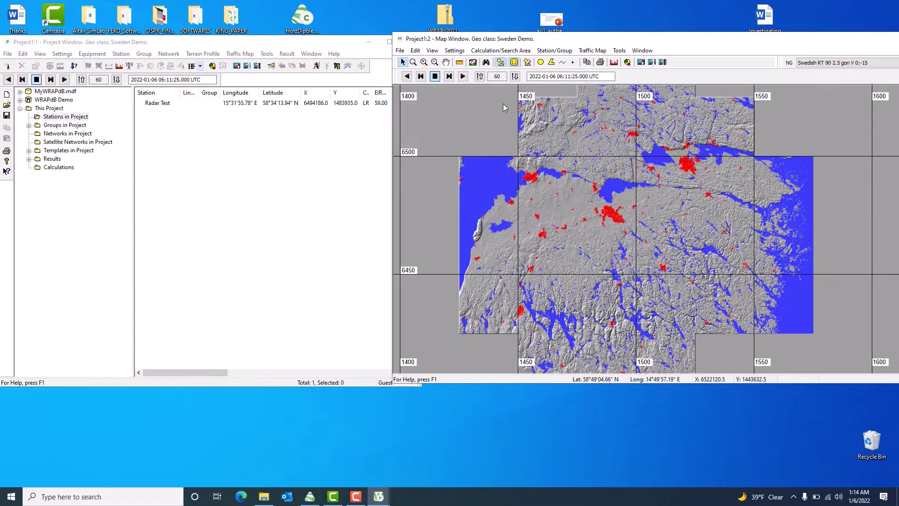
left_click_drag(392, 161, 507, 163)
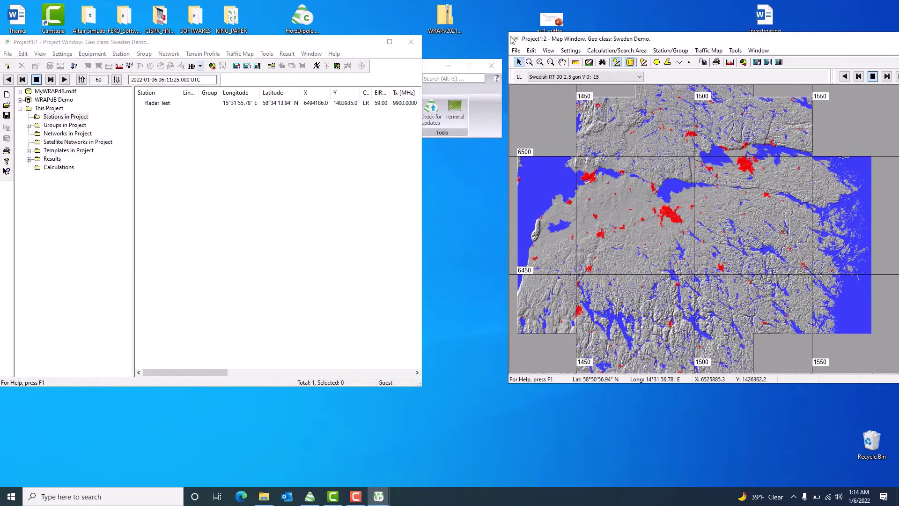
left_click_drag(508, 31, 466, 3)
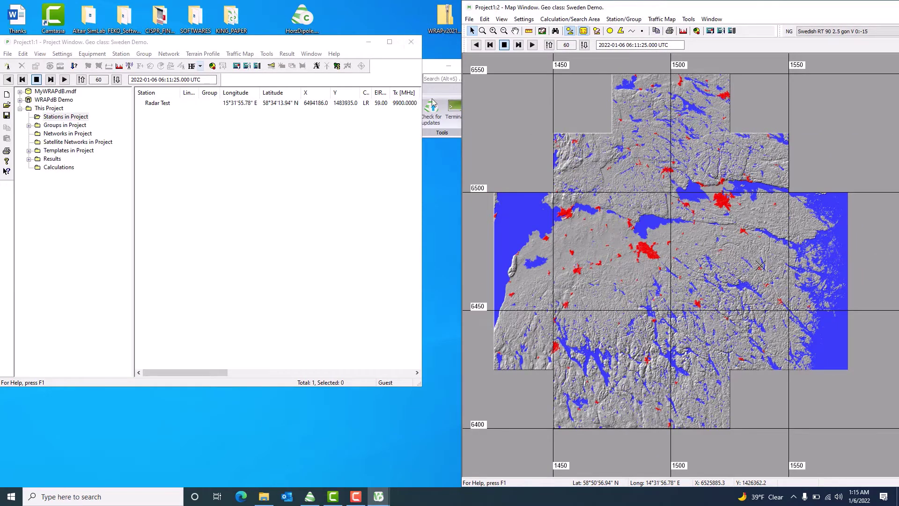
left_click_drag(420, 386, 458, 489)
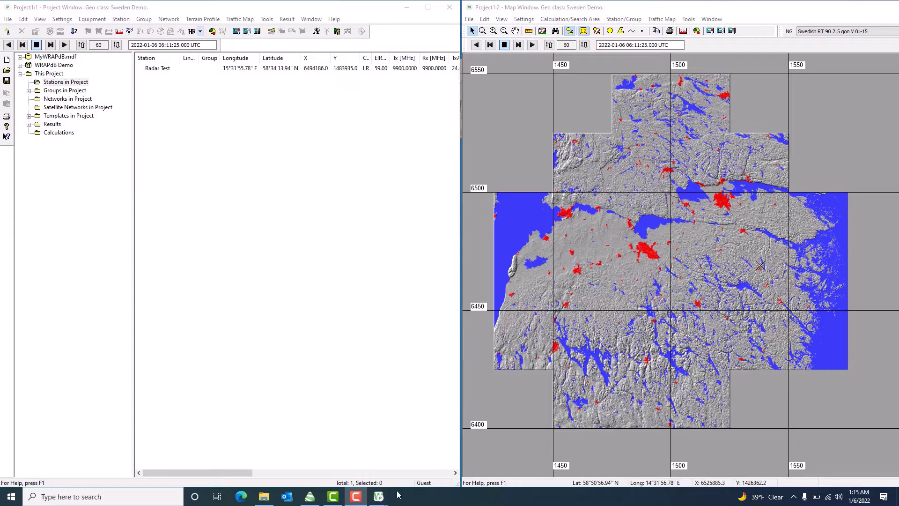
left_click(120, 19)
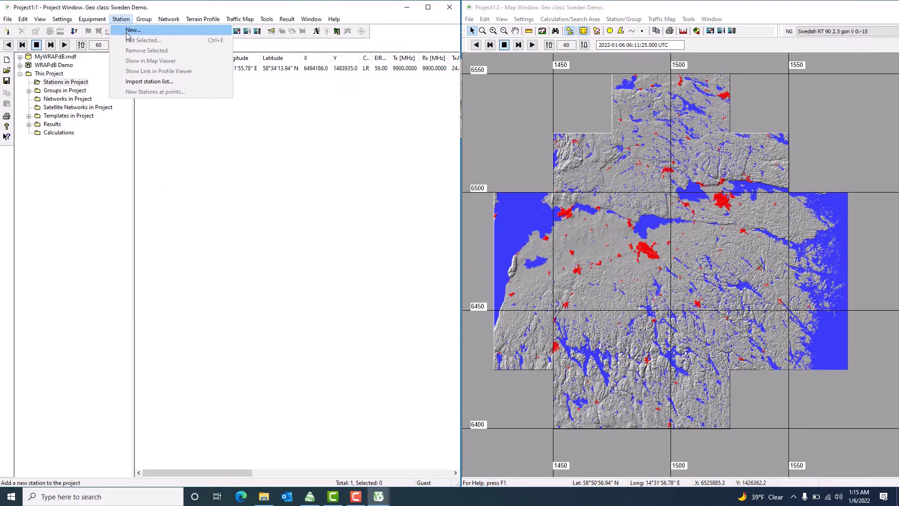
Step: Create an empty transmit-only station named Jammer 1
left_click(131, 30)
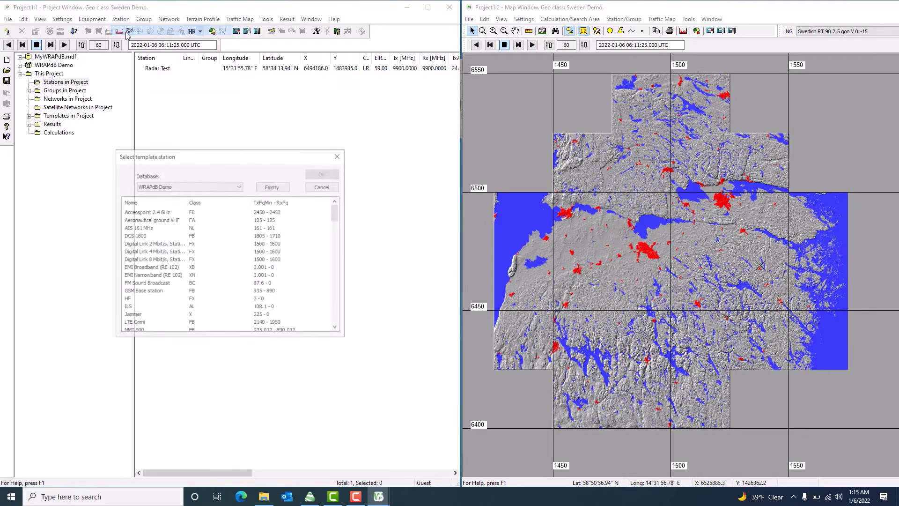
left_click(272, 186)
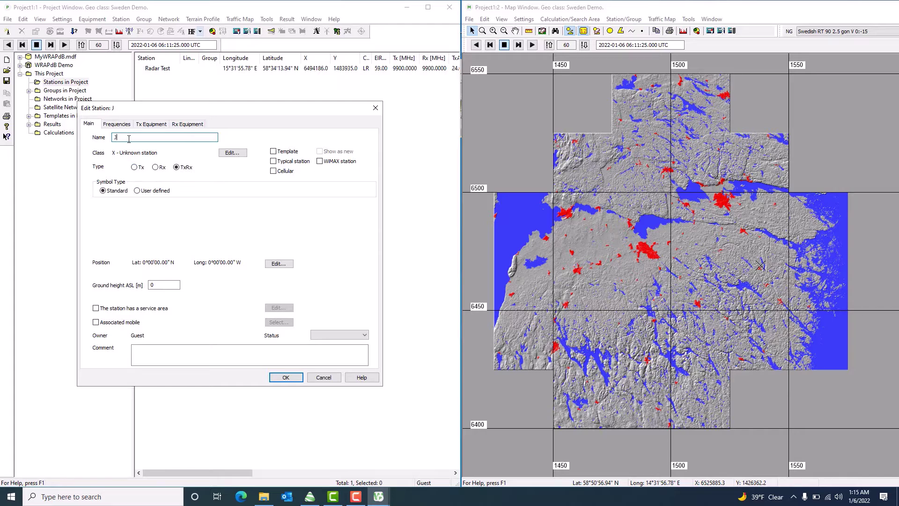
type("Jammer 1")
left_click(135, 168)
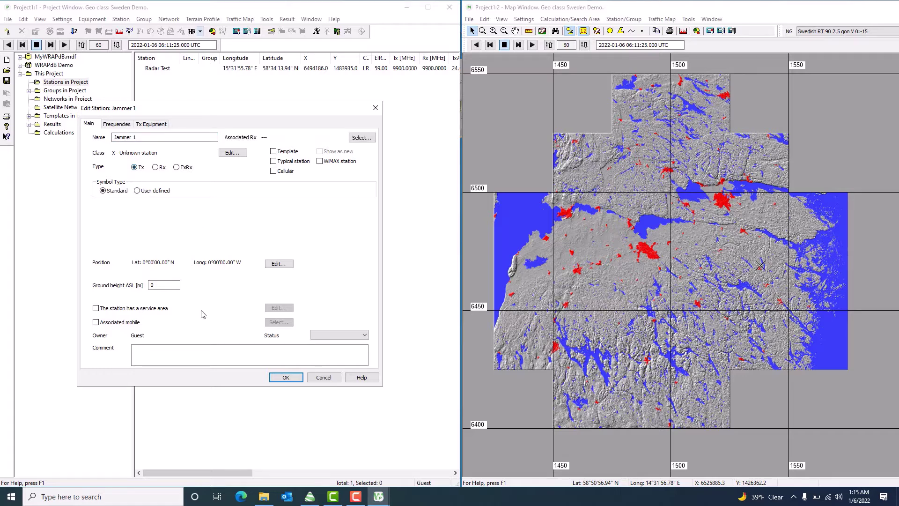
Step: Position Jammer 1 at X 6516747, Y 1550825
left_click(278, 264)
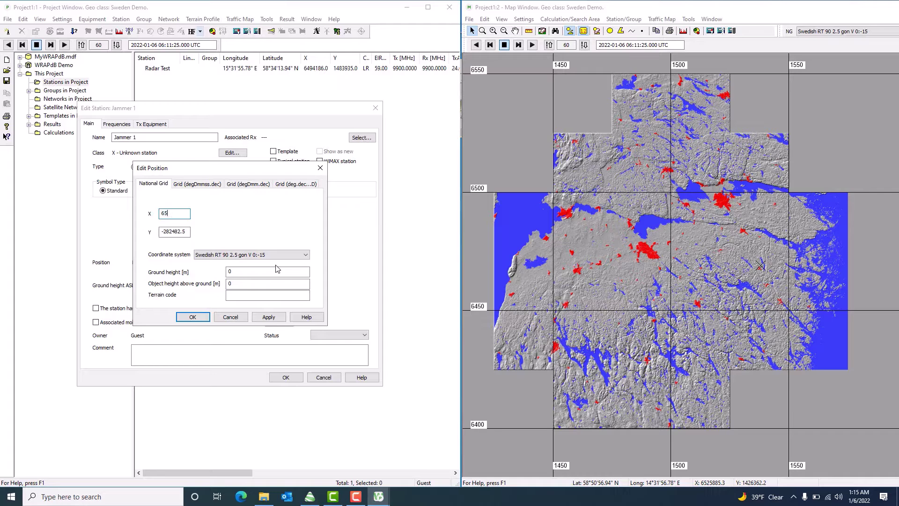
type("6747")
left_click_drag(189, 231, 150, 236)
type("155")
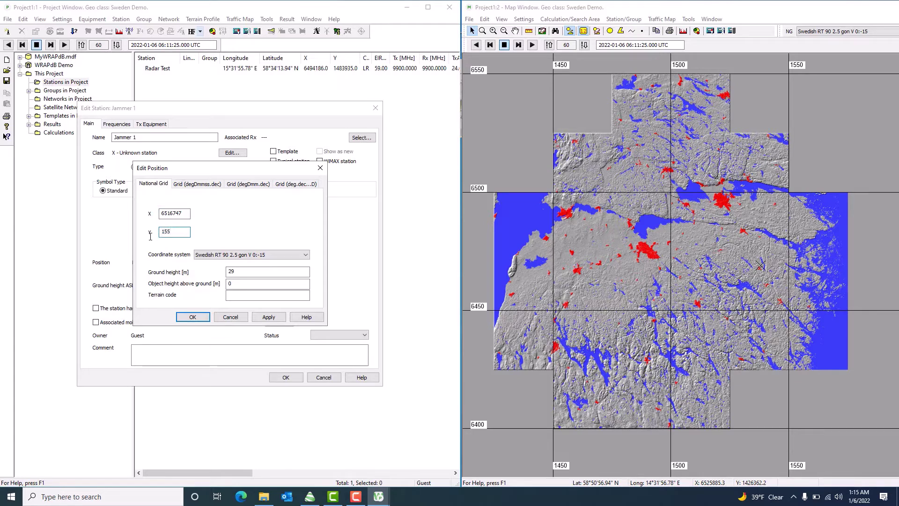
type("0825")
left_click(188, 318)
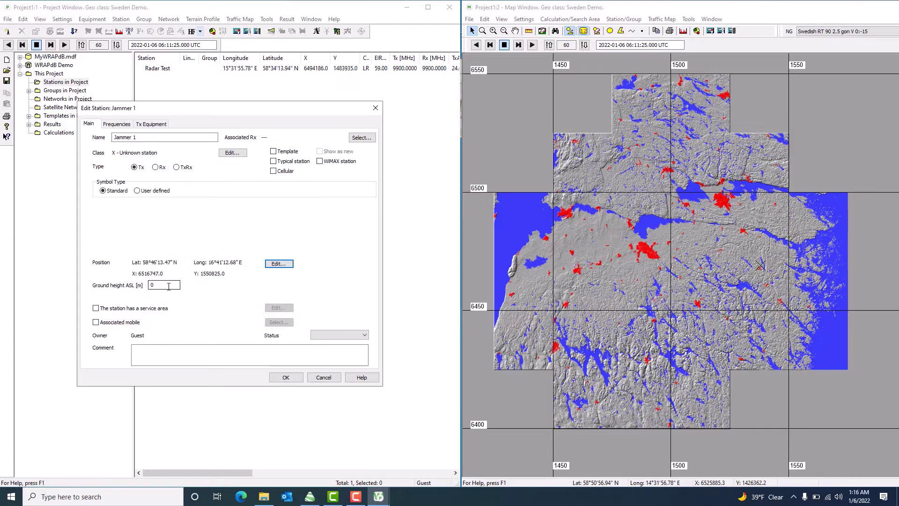
Step: Edit Jammer 1's ground height and add a 9900 MHz Tx frequency row
double_click(148, 285)
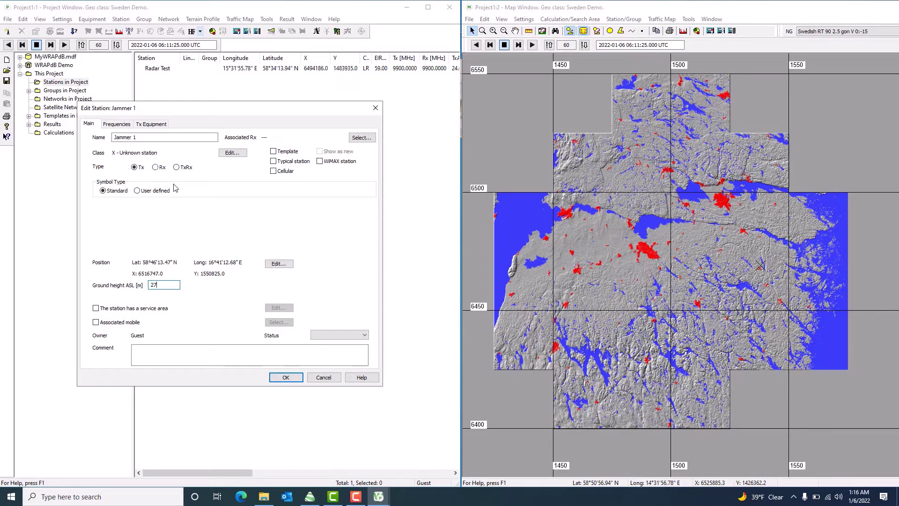
left_click(122, 124)
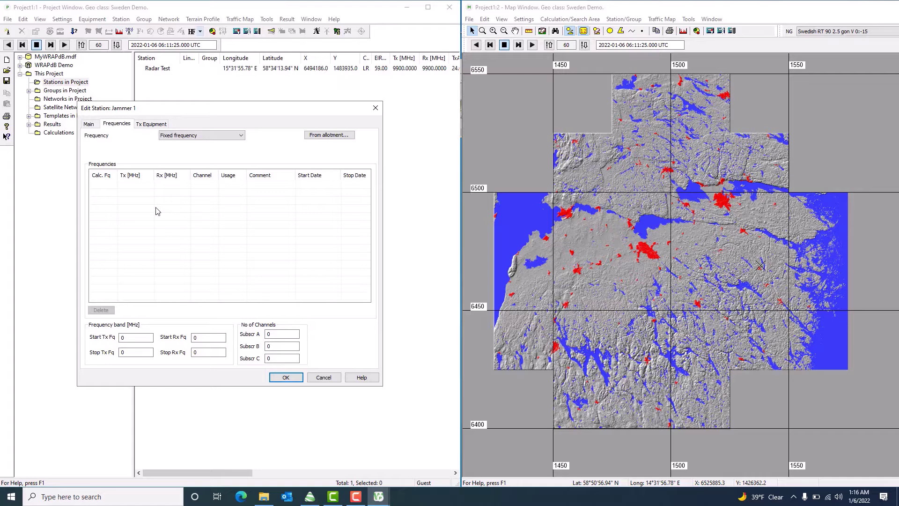
left_click(99, 185)
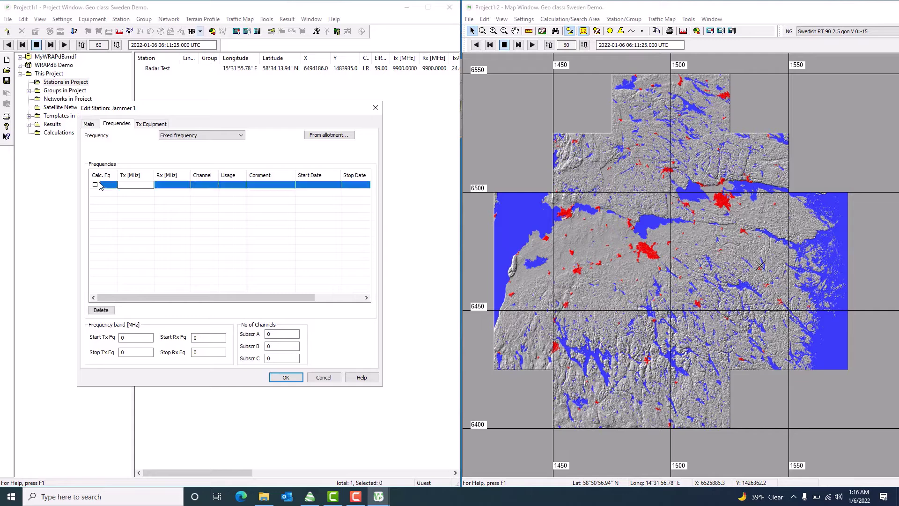
left_click(132, 185)
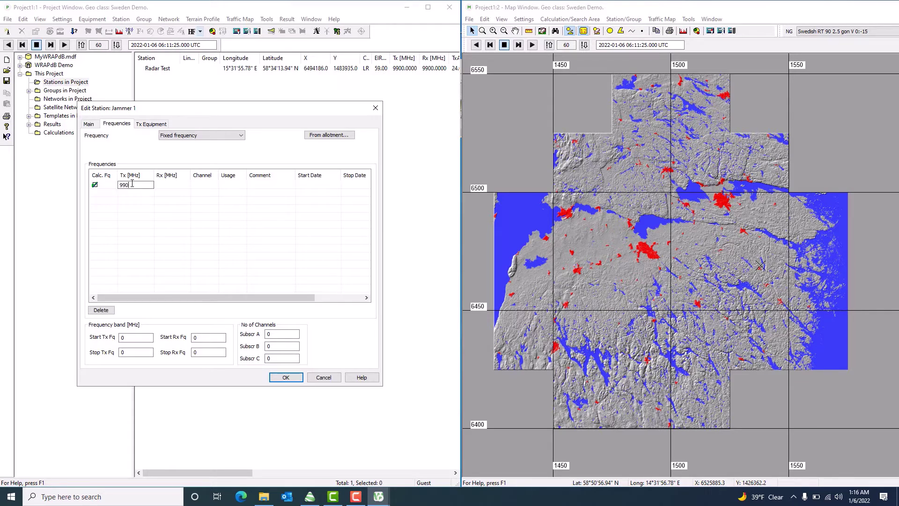
left_click(161, 187)
left_click(145, 201)
Step: Dismiss the missing-frequency error and cancel the Jammer 1 station without saving
left_click(151, 124)
left_click(266, 270)
key("Return")
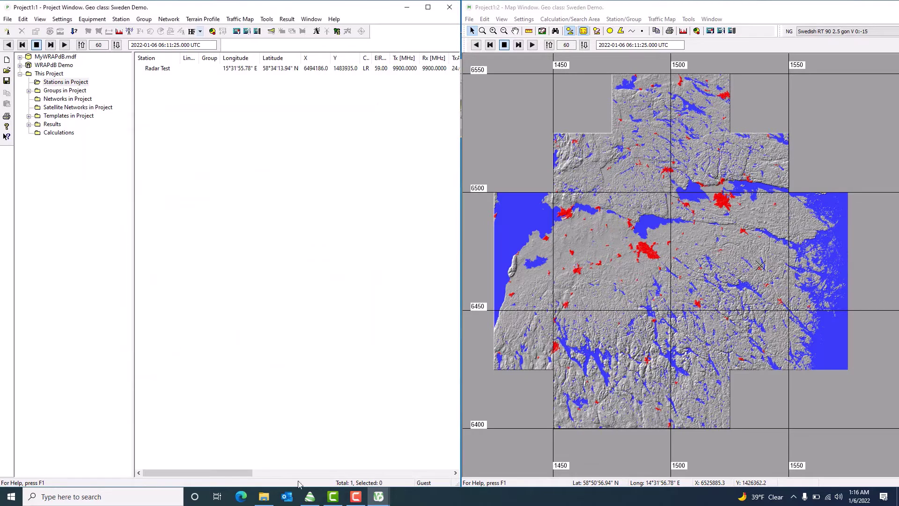
Step: Create a new transmit-only station from a blank template named Jammer 1
left_click(126, 20)
left_click(131, 28)
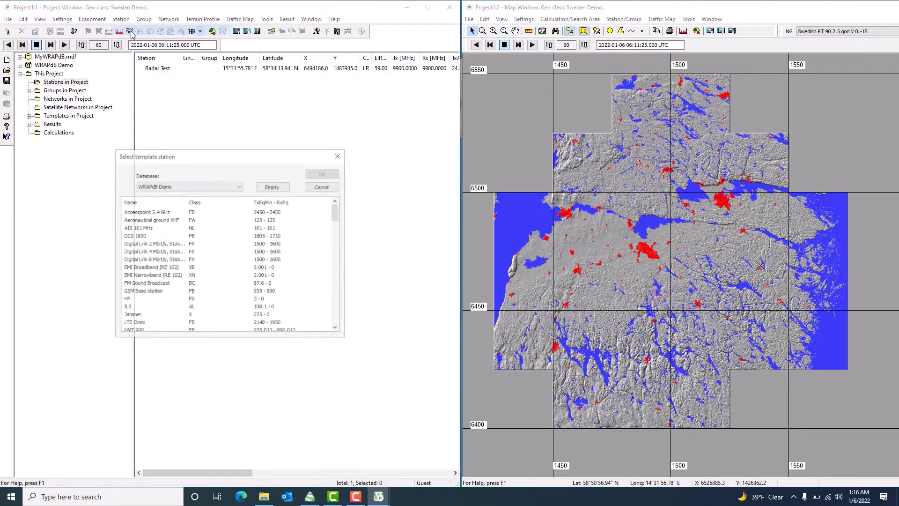
left_click(276, 189)
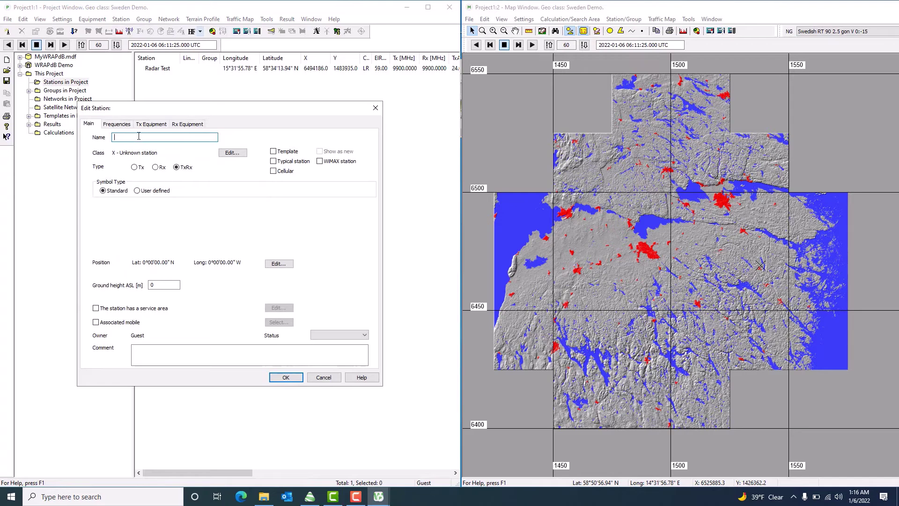
type("Jammer 1")
left_click(139, 168)
Step: Place Jammer 1 at X 6516747, Y 1550825 with a 27 m ground height
left_click(279, 263)
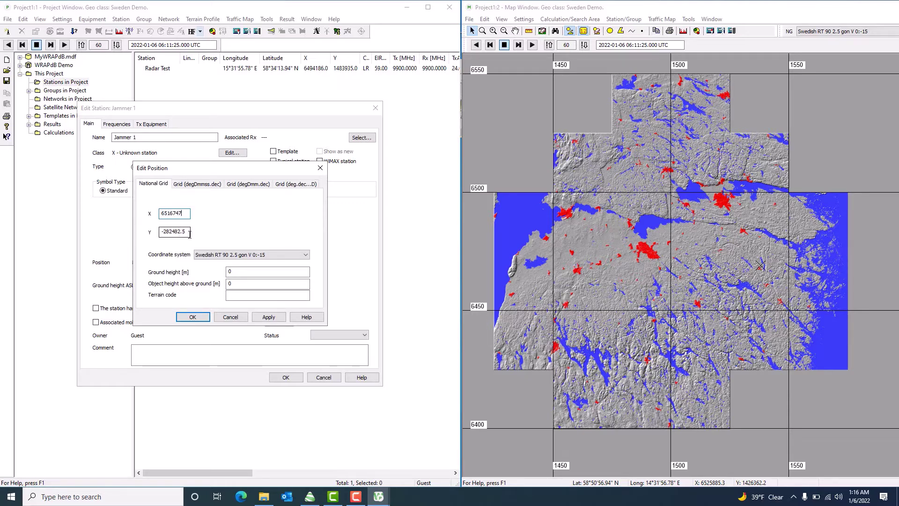
left_click(189, 234)
left_click_drag(190, 234, 147, 233)
type("1550825")
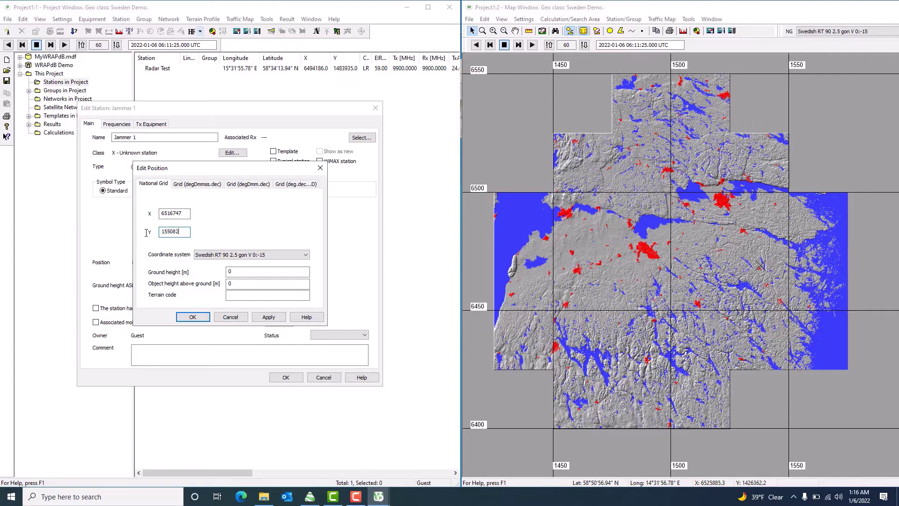
left_click(192, 317)
double_click(171, 285)
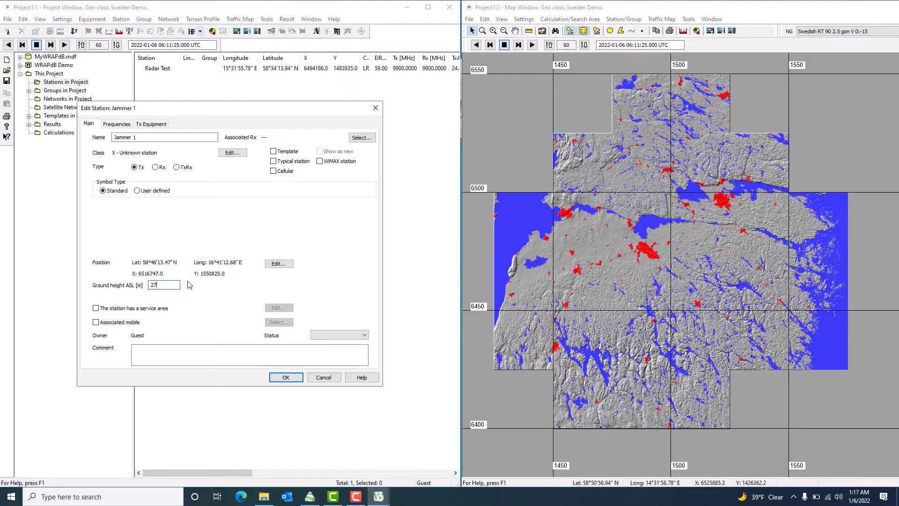
Step: Add a calculation frequency row with a Tx frequency of 9900 MHz for Jammer 1
left_click(121, 125)
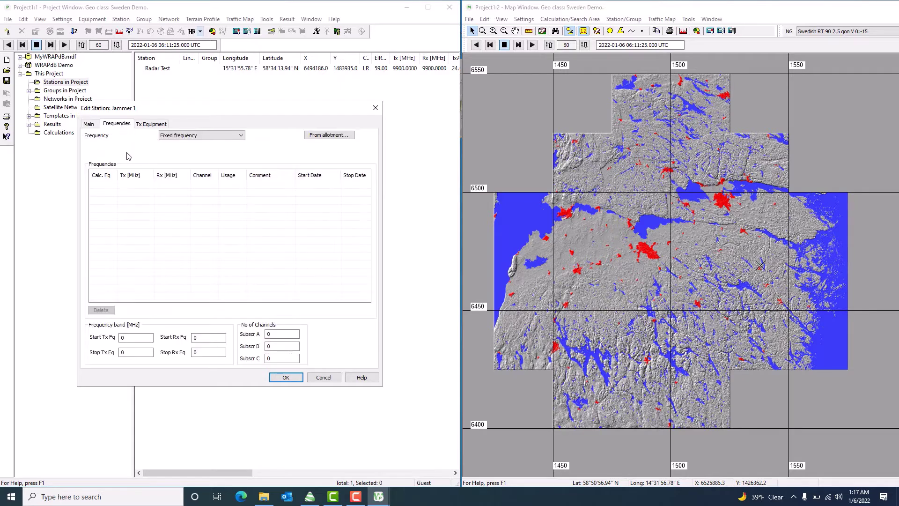
left_click(103, 186)
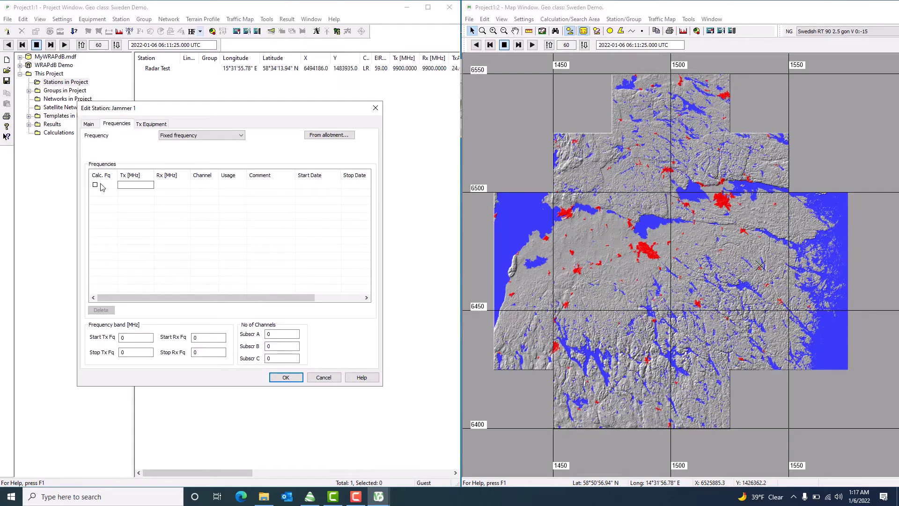
left_click(96, 185)
left_click(132, 188)
left_click(164, 188)
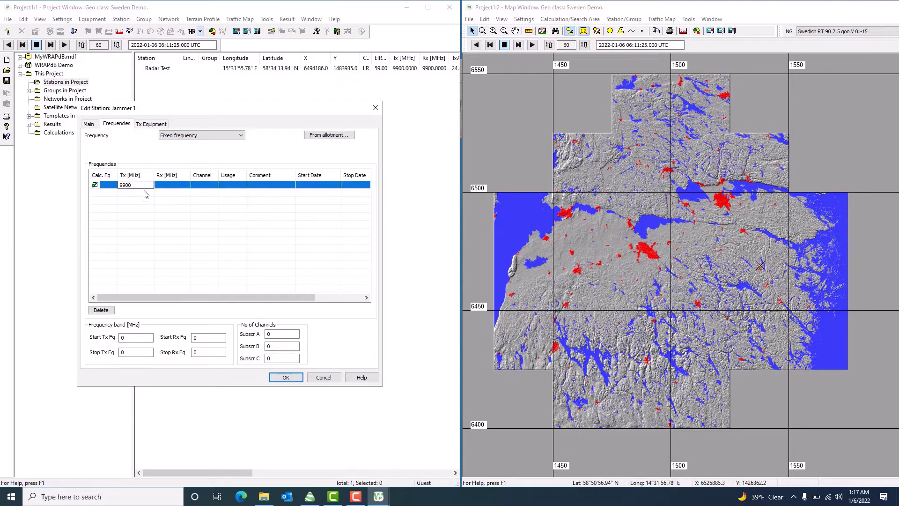
left_click(147, 193)
Step: Clear the missing-frequency errors by committing the 9900 MHz row and reach the Tx Equipment settings
left_click(154, 124)
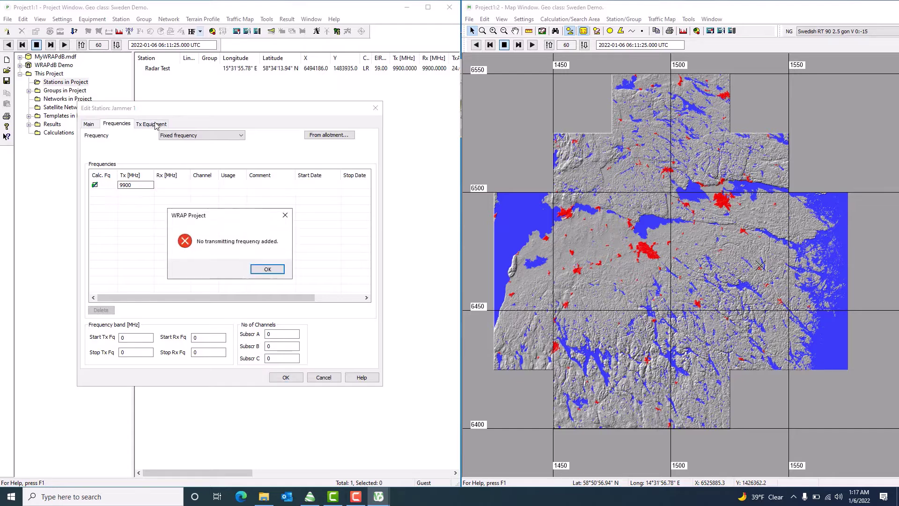
left_click(270, 268)
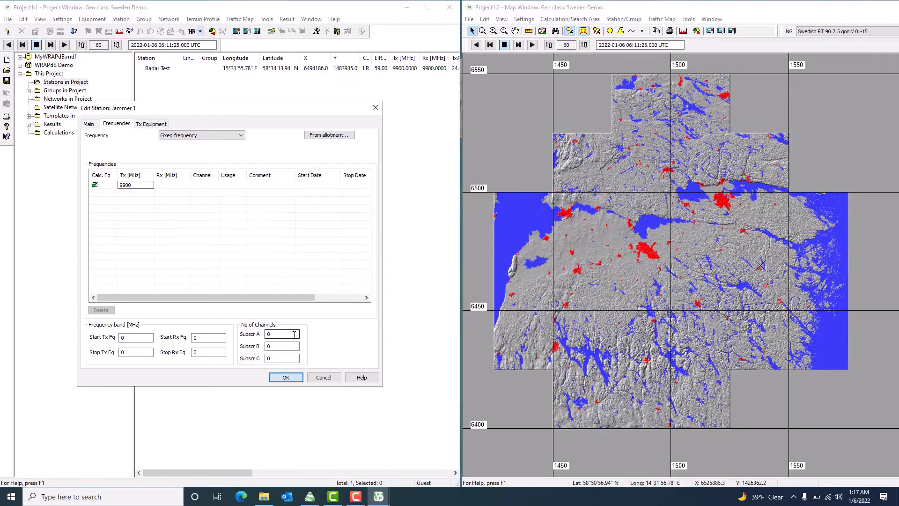
left_click(283, 378)
left_click(268, 270)
left_click(169, 186)
left_click(158, 124)
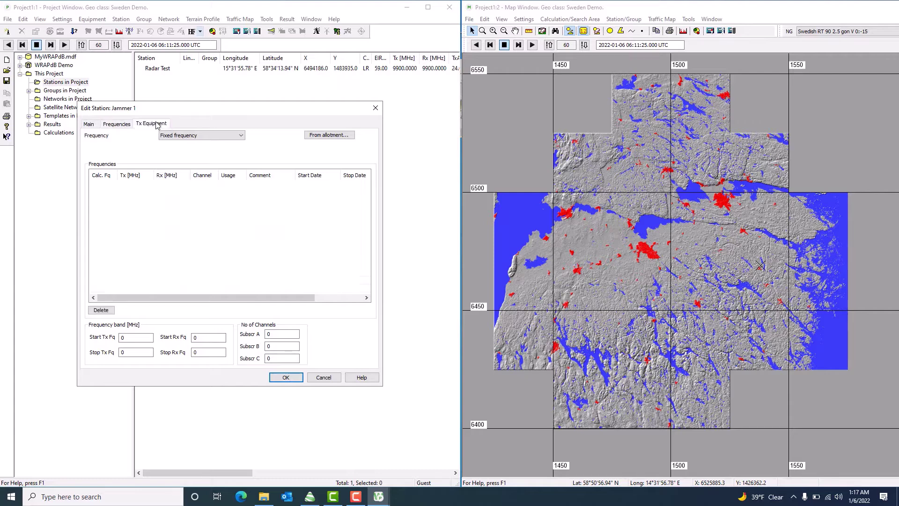
left_click(125, 124)
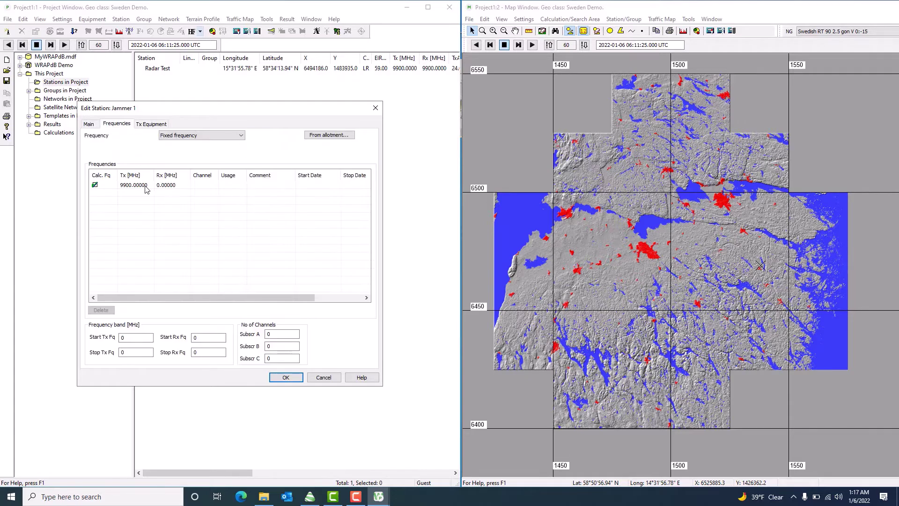
left_click(160, 124)
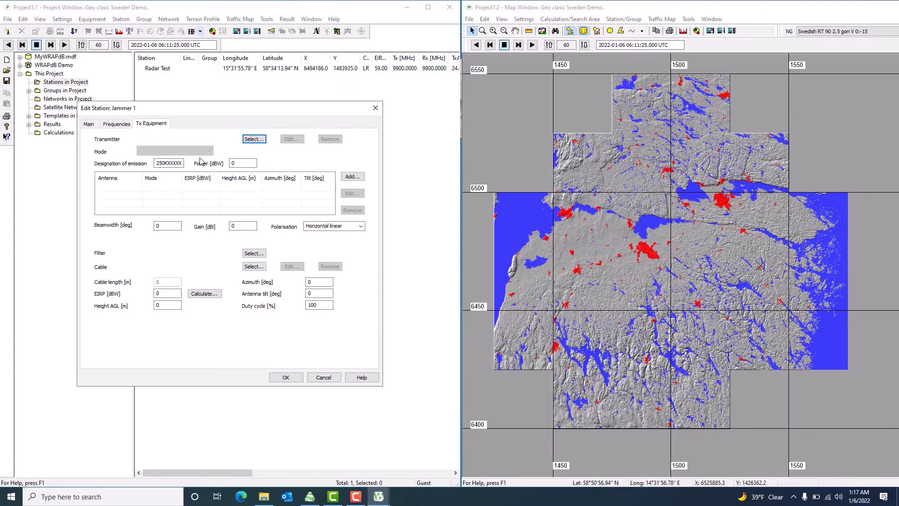
Step: Choose the Wrap Radar 5 M transmitter and add a WSTD Omni antenna
left_click(253, 140)
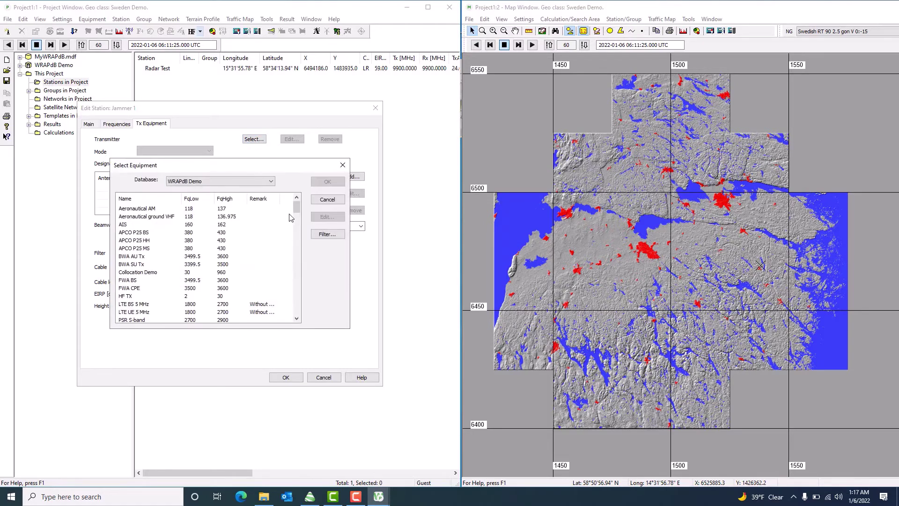
left_click_drag(296, 211, 308, 295)
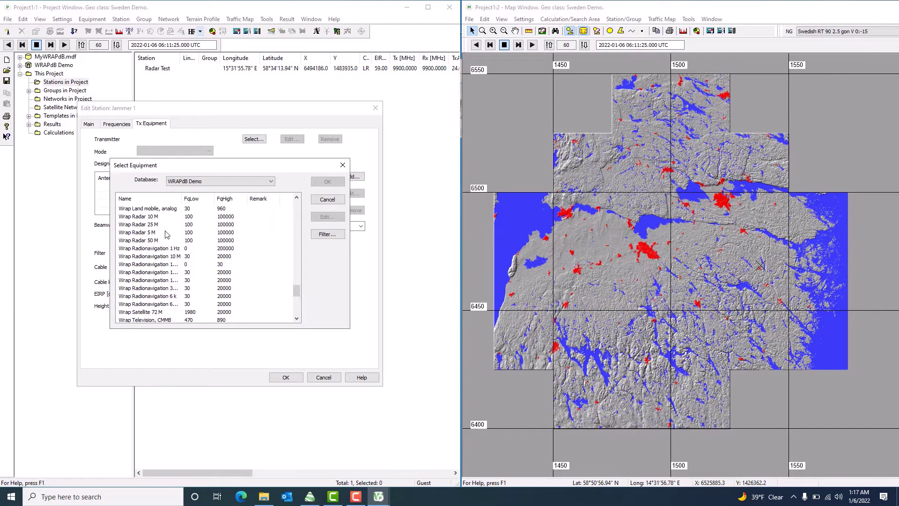
left_click(154, 233)
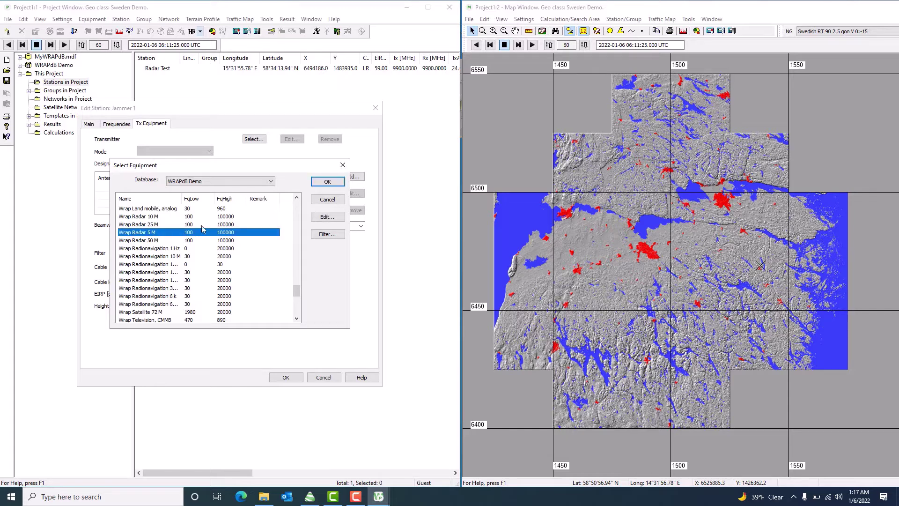
left_click(331, 180)
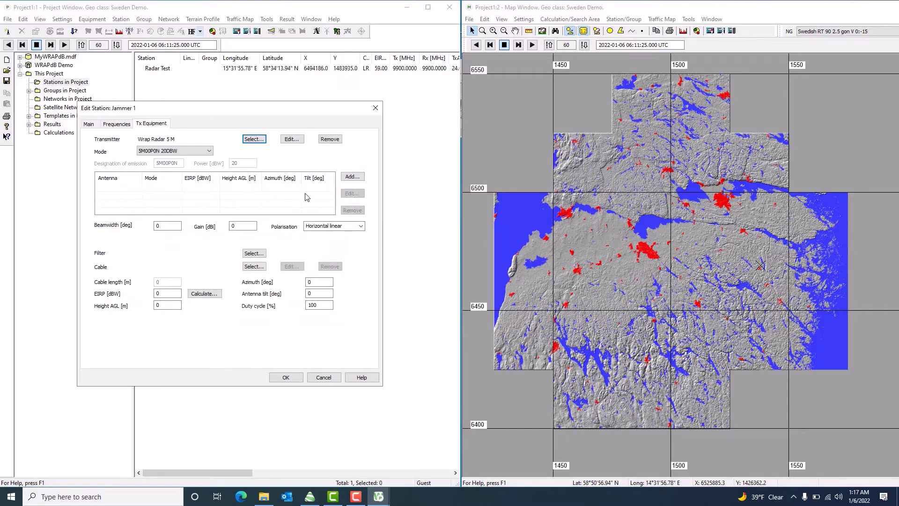
left_click(352, 176)
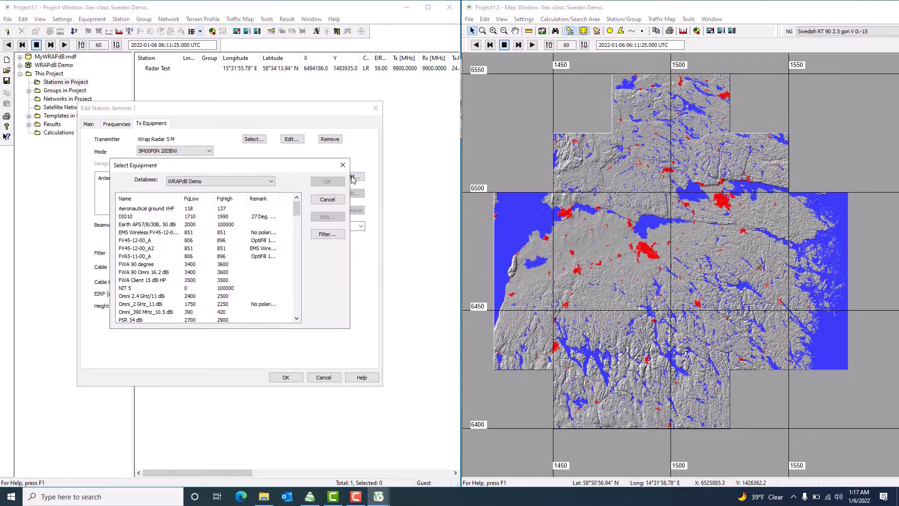
left_click_drag(294, 209, 301, 309)
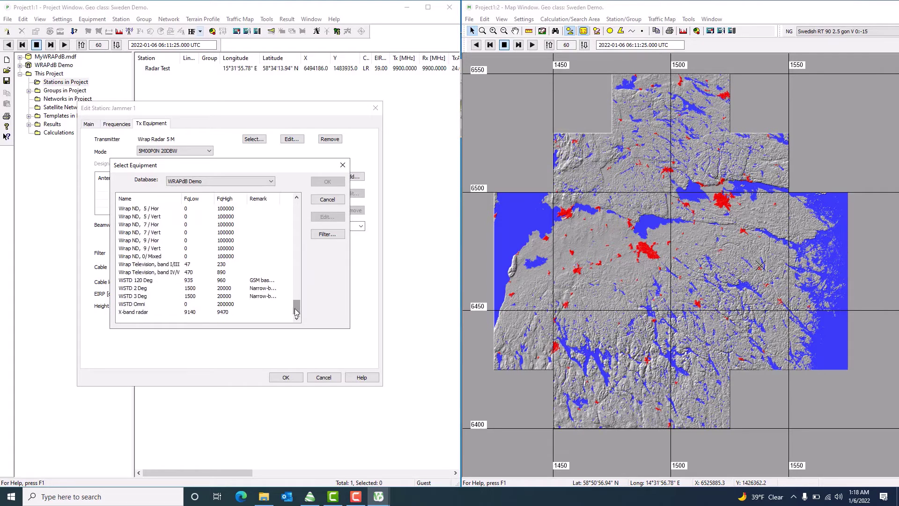
left_click(145, 306)
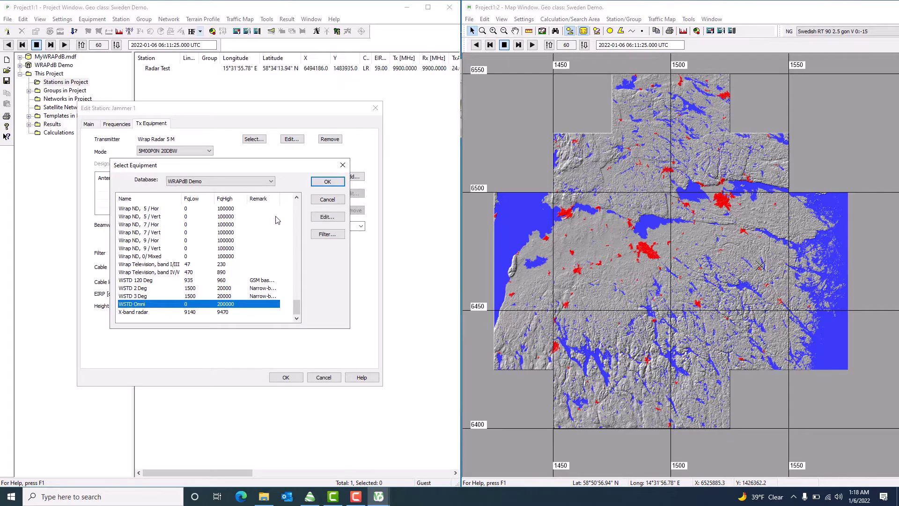
left_click(327, 183)
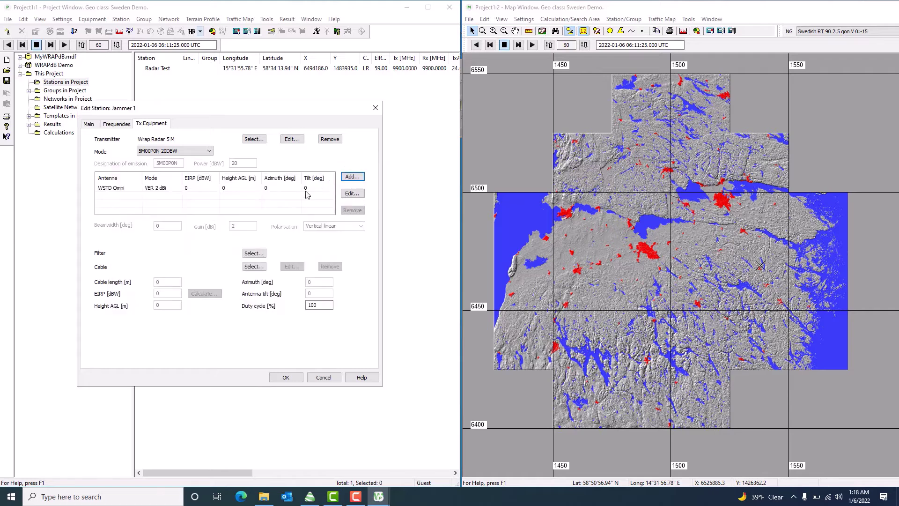
Step: Set the antenna EIRP to 22 dBW and its height to 500 m, then save Jammer 1
left_click(194, 187)
left_click(195, 188)
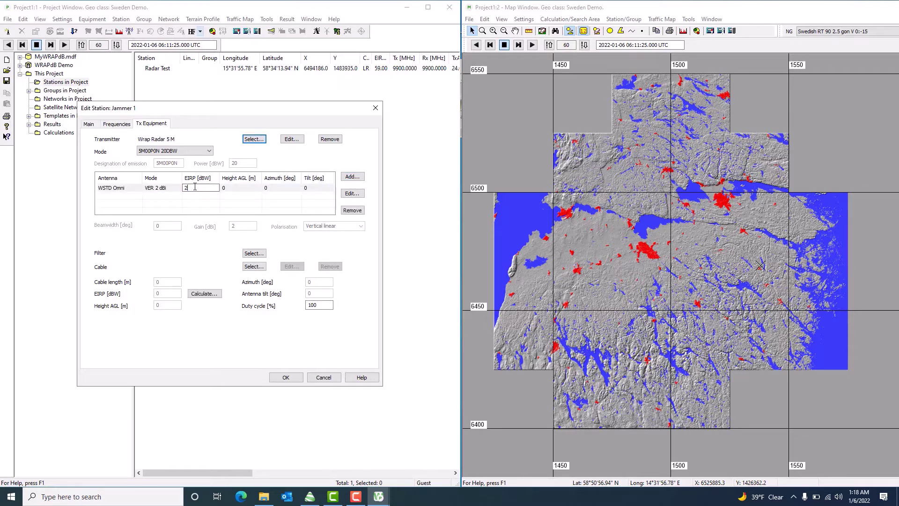
left_click(242, 187)
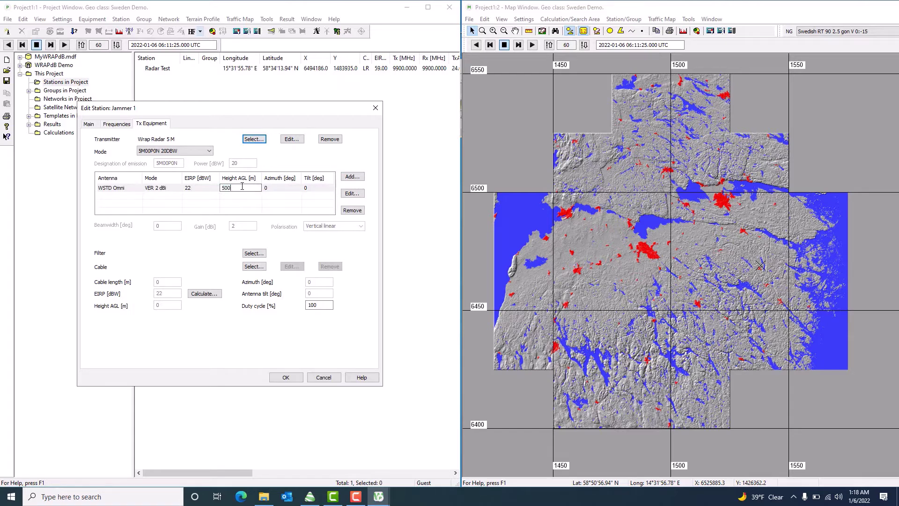
key("Return")
left_click(288, 377)
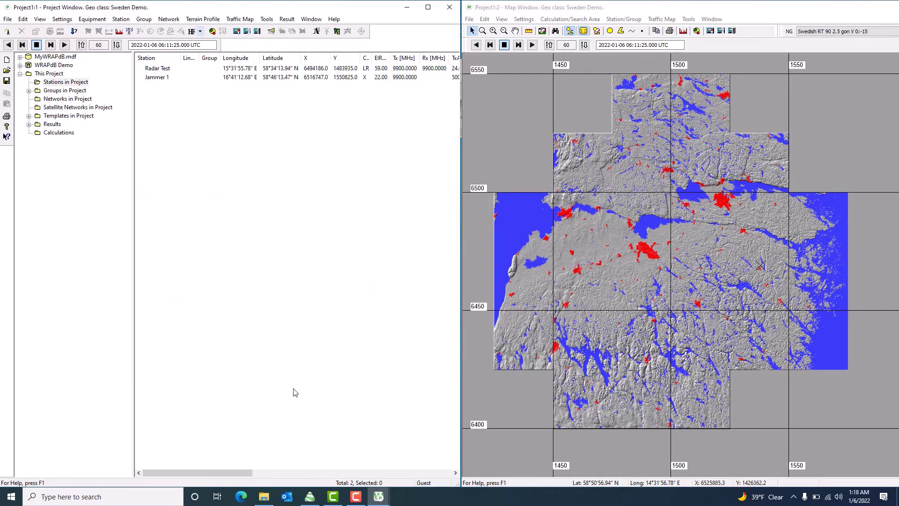
Step: Duplicate Jammer 1 and rename the copy to Jammer 2
right_click(161, 78)
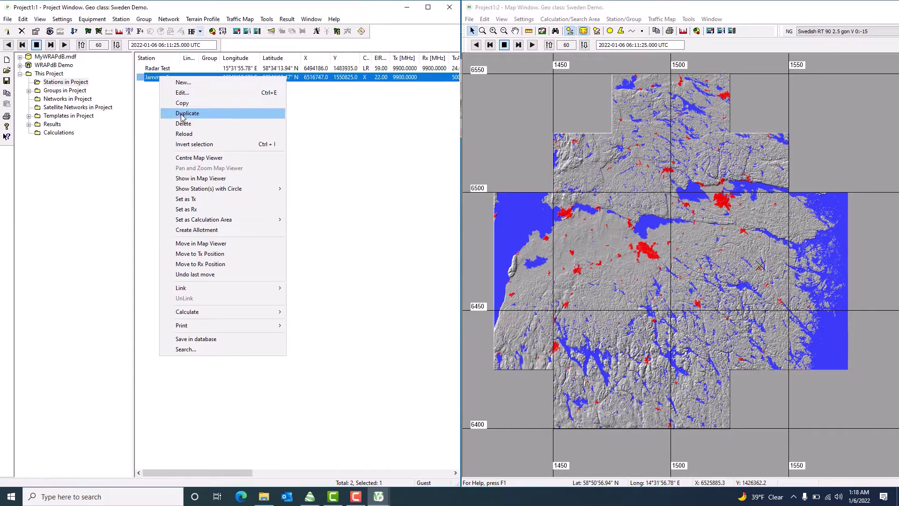
left_click(182, 113)
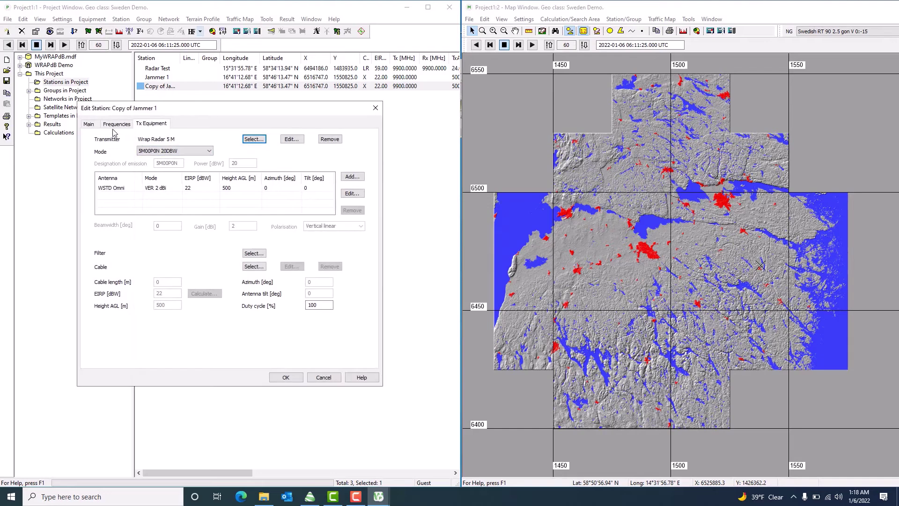
left_click(90, 124)
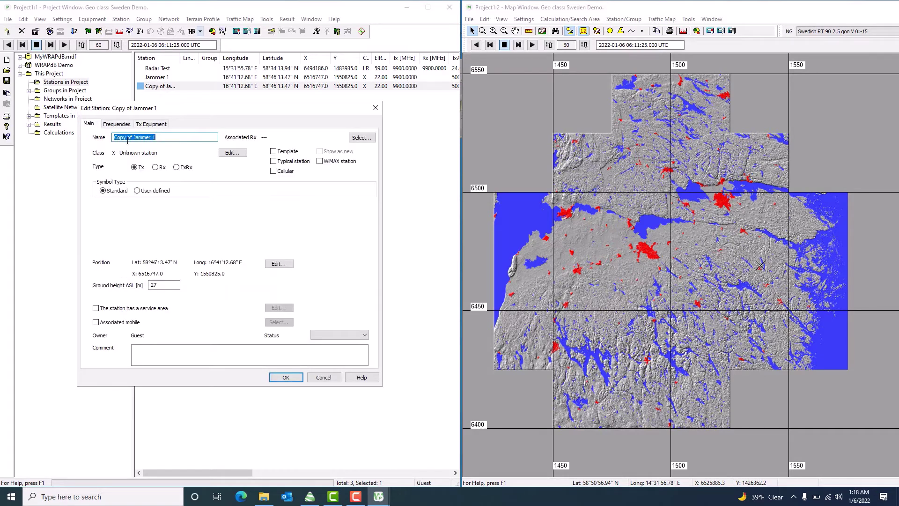
left_click_drag(134, 137, 111, 142)
key("Delete")
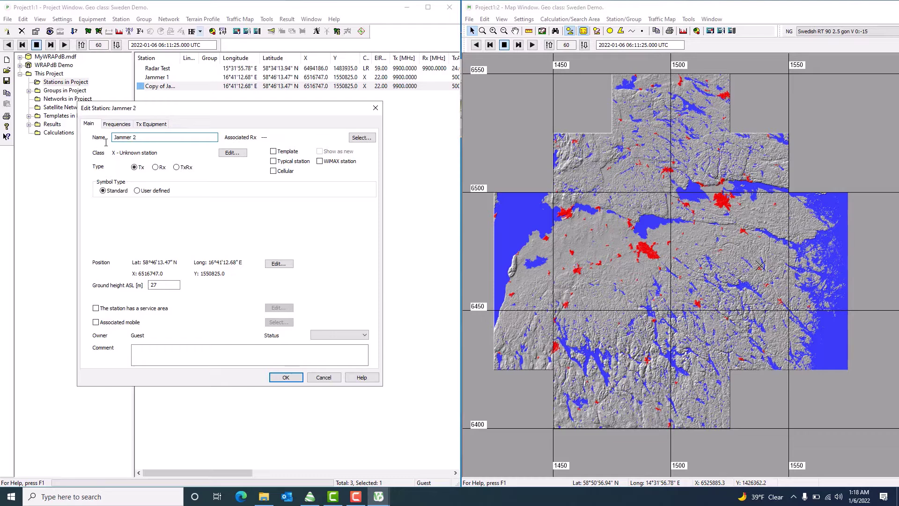
Step: Position Jammer 2 at X 6445047, Y 1532825 (36 m ground height) and save it
left_click(279, 264)
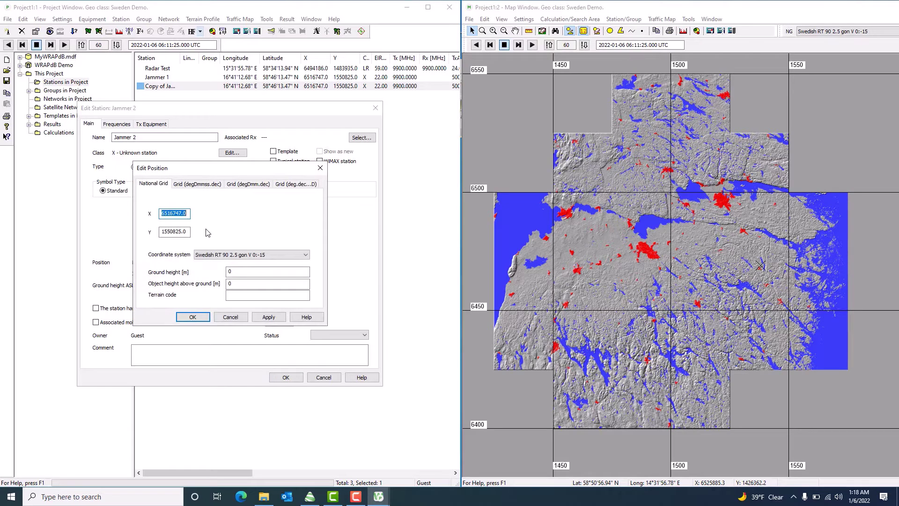
type("6445047")
left_click_drag(188, 231, 138, 233)
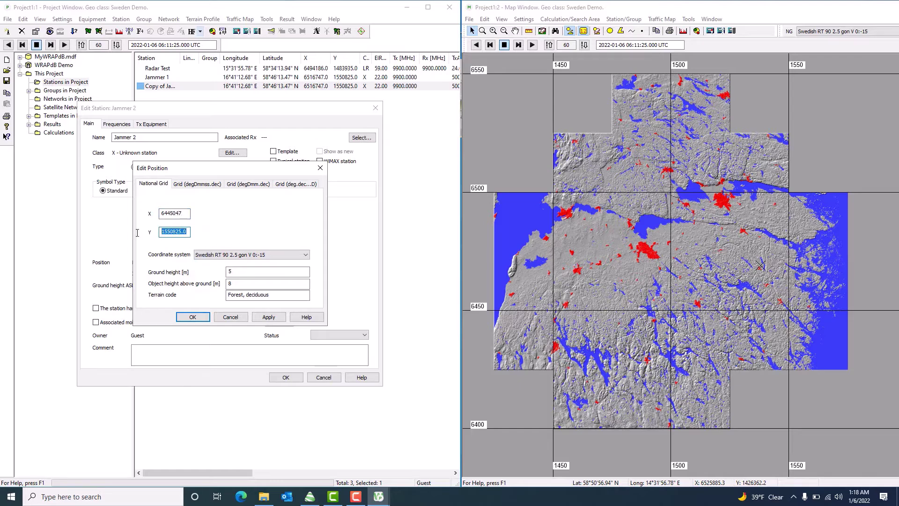
type("1532825")
left_click(268, 318)
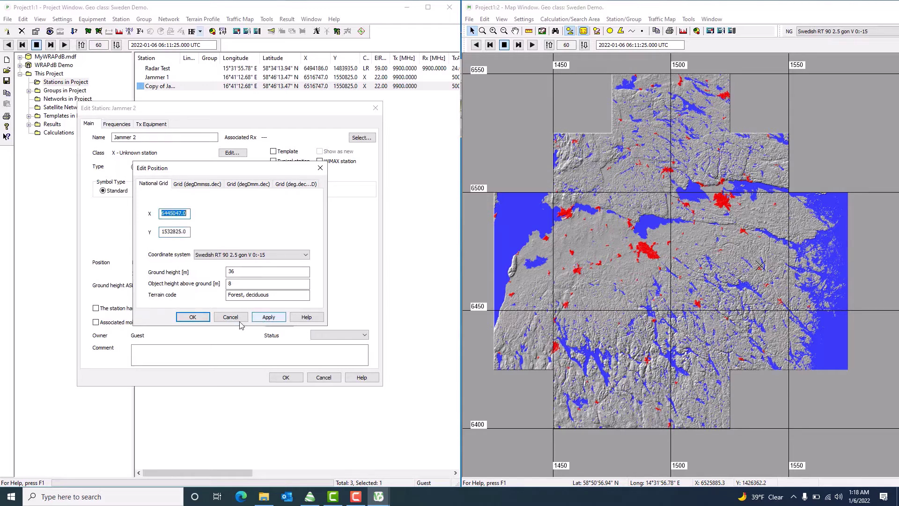
left_click(196, 321)
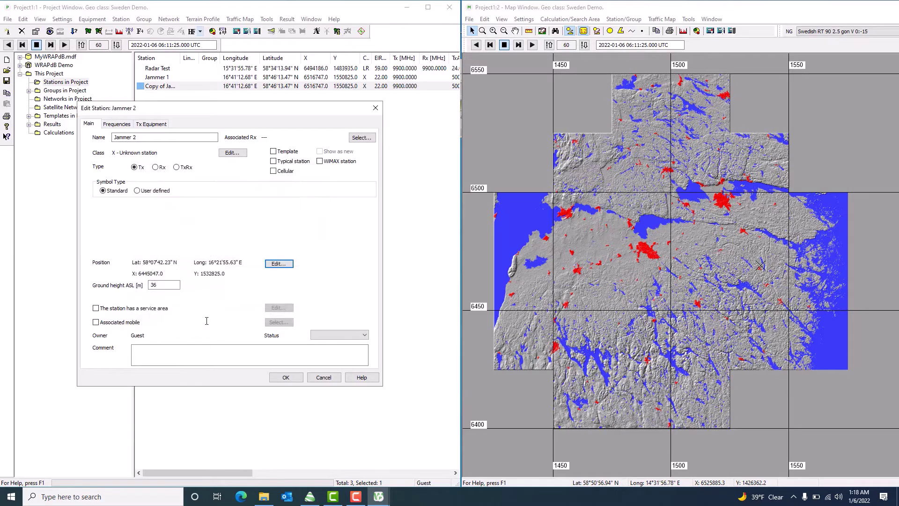
left_click(286, 377)
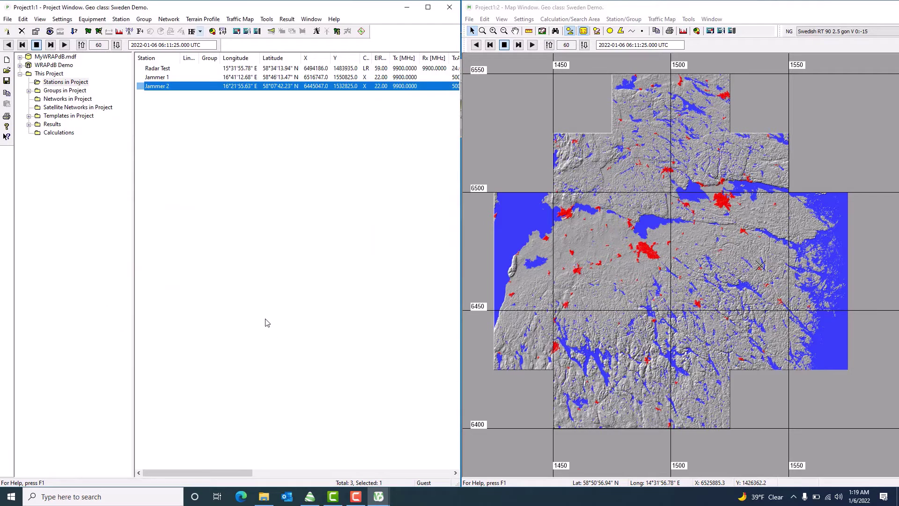
Step: Show Radar Test, Jammer 1 and Jammer 2 in the Map Viewer
left_click(157, 69)
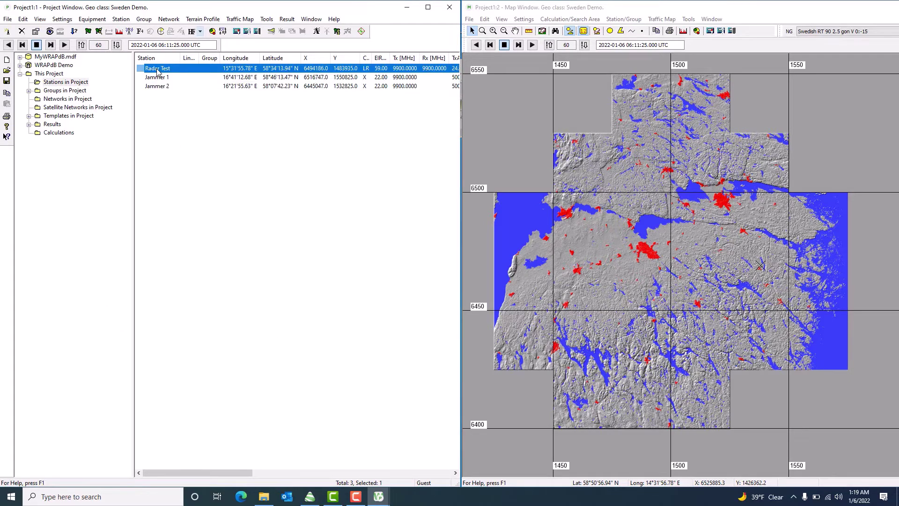
right_click(157, 71)
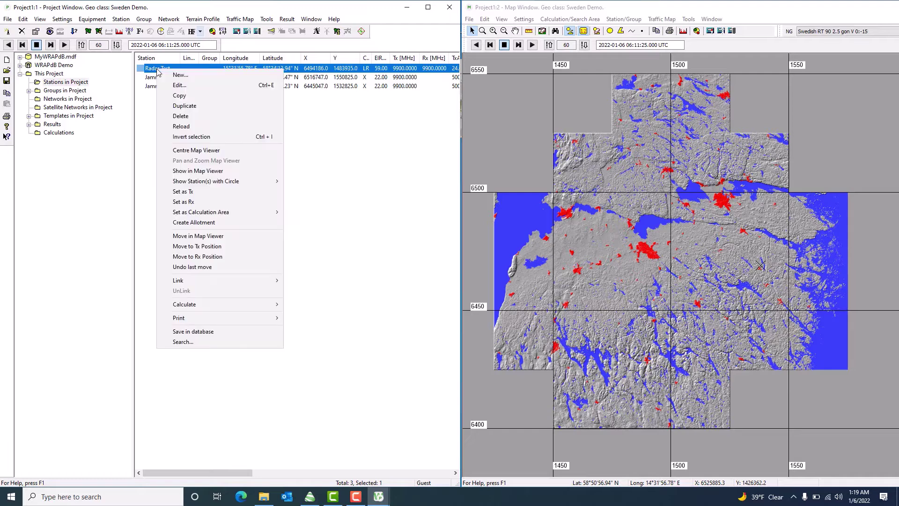
left_click(211, 171)
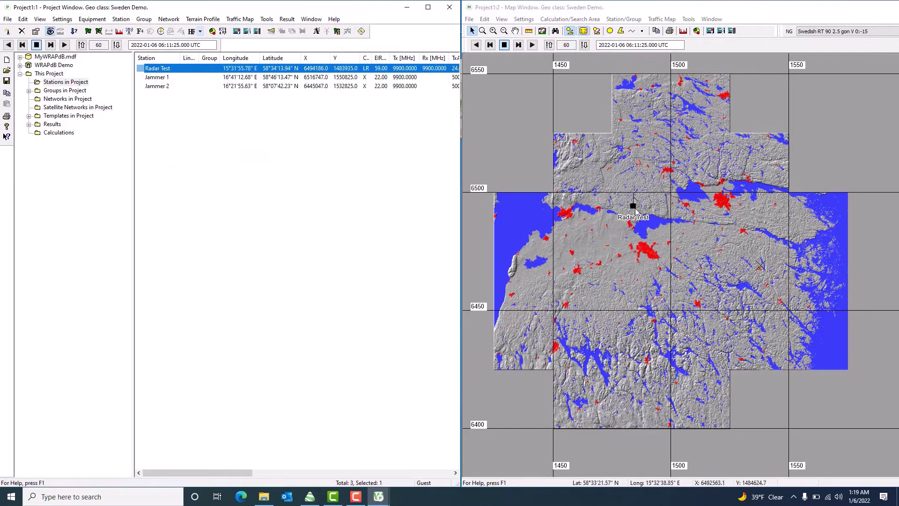
left_click(160, 78)
right_click(159, 79)
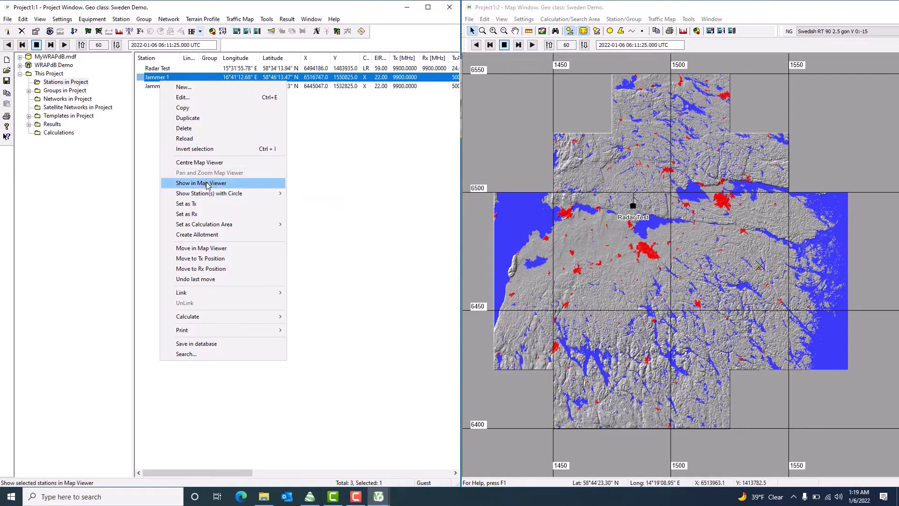
left_click(208, 183)
left_click(170, 89)
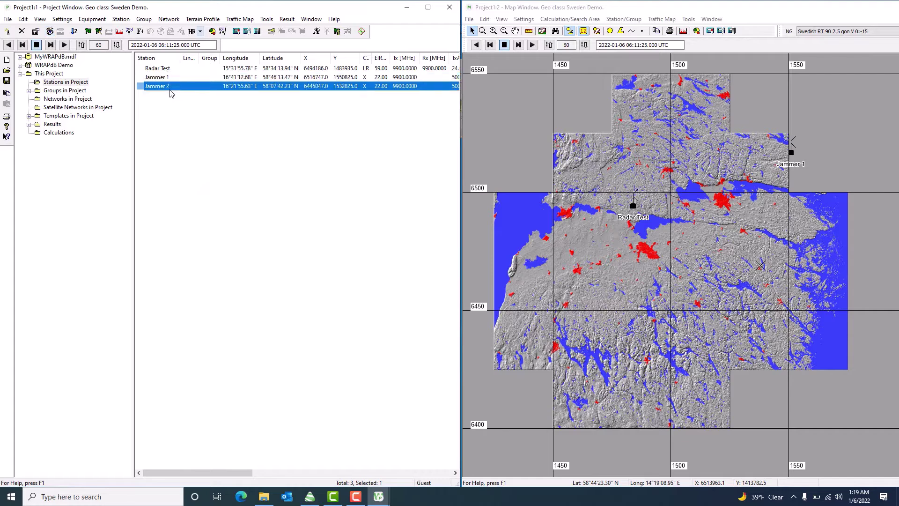
right_click(170, 89)
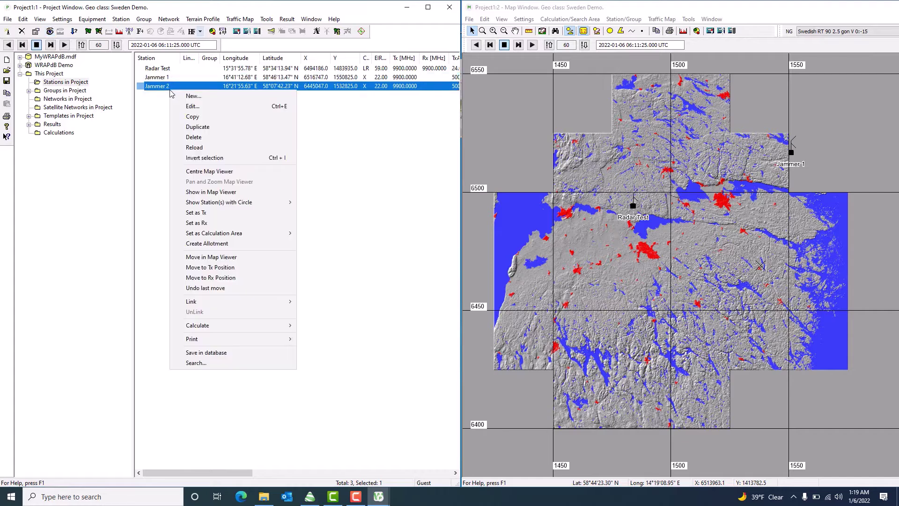
left_click(213, 195)
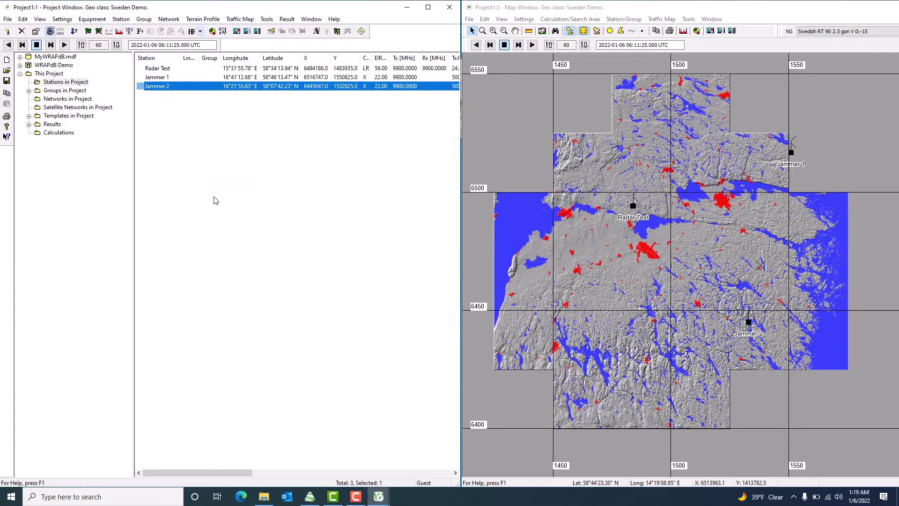
Step: Zoom and pan the map so Radar Test sits west of centre with both jammers visible
left_click(494, 31)
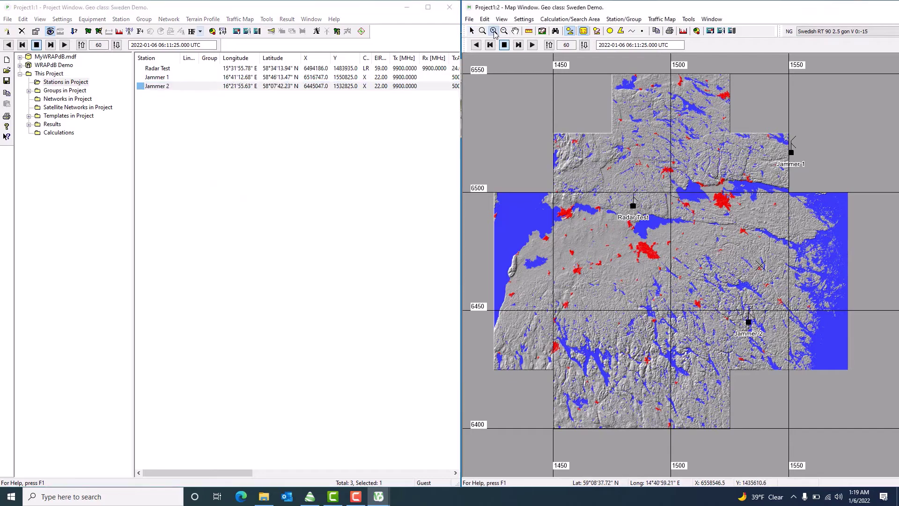
left_click(689, 180)
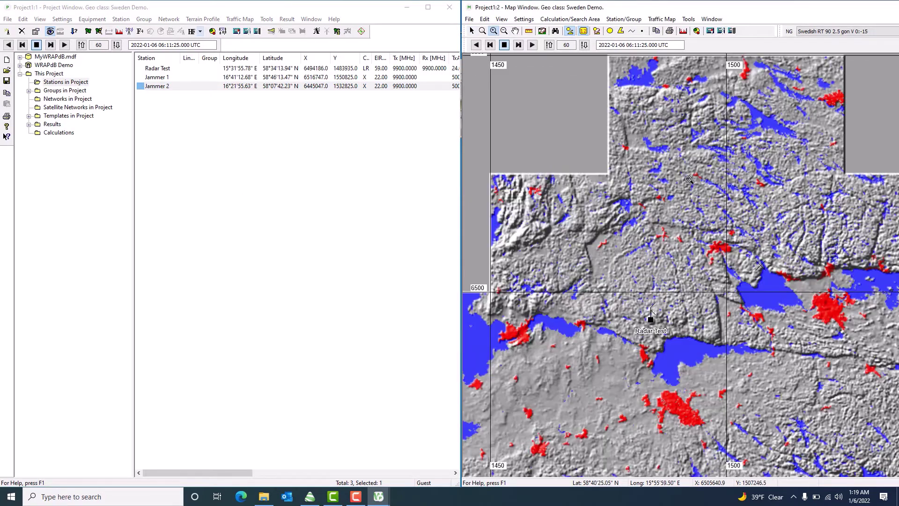
left_click(619, 165)
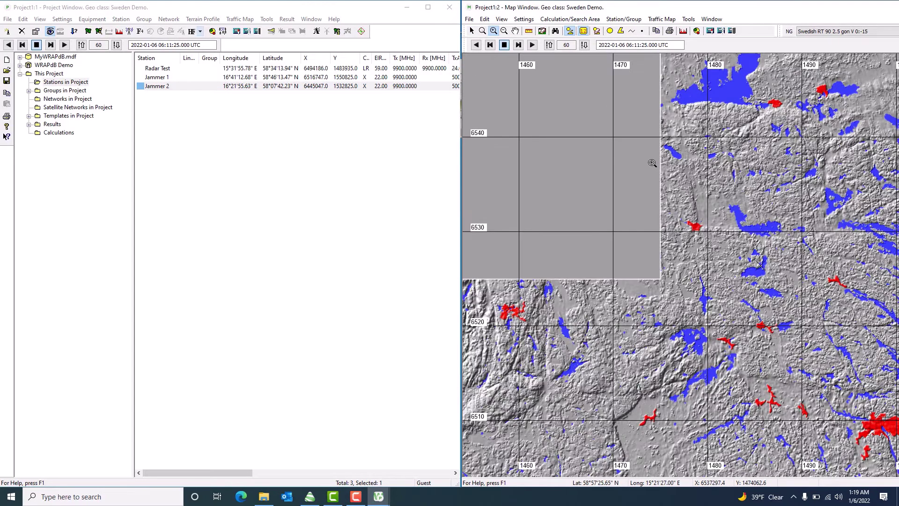
left_click(504, 31)
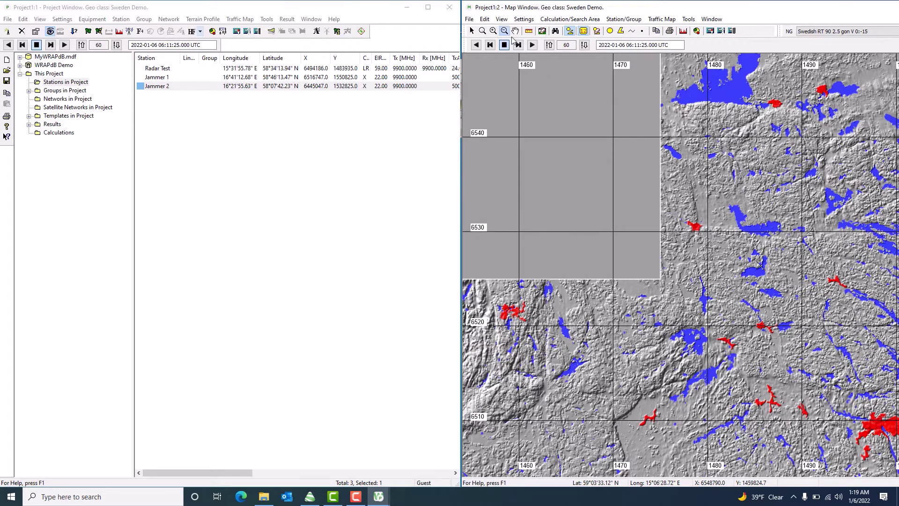
left_click(631, 177)
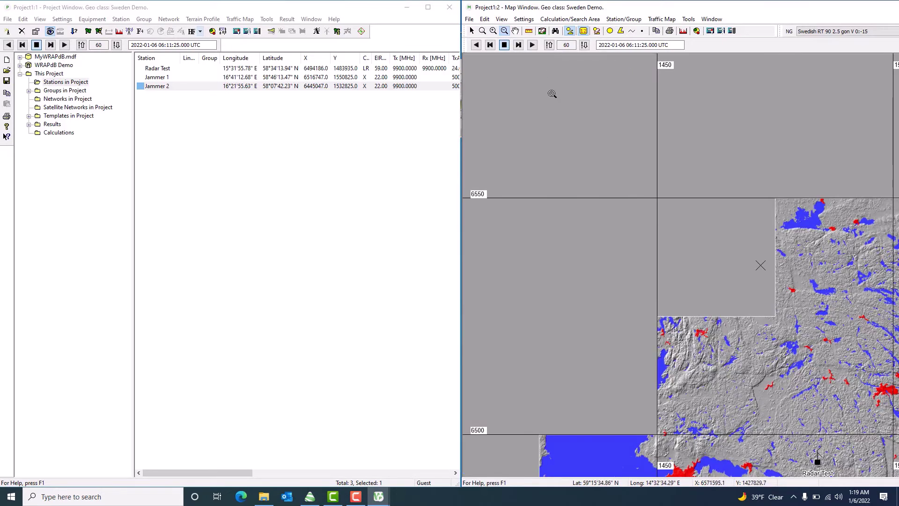
left_click(516, 31)
left_click_drag(729, 251, 604, 119)
left_click_drag(757, 286, 655, 244)
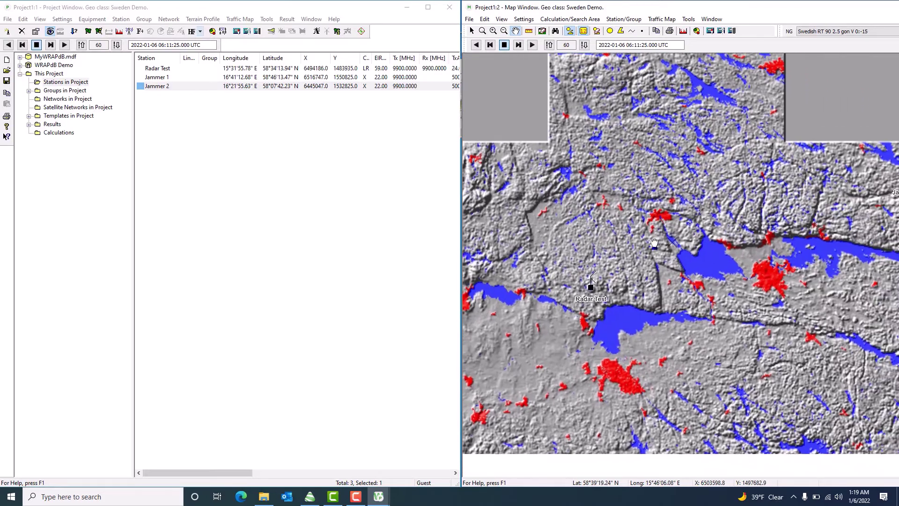
left_click_drag(698, 288, 661, 249)
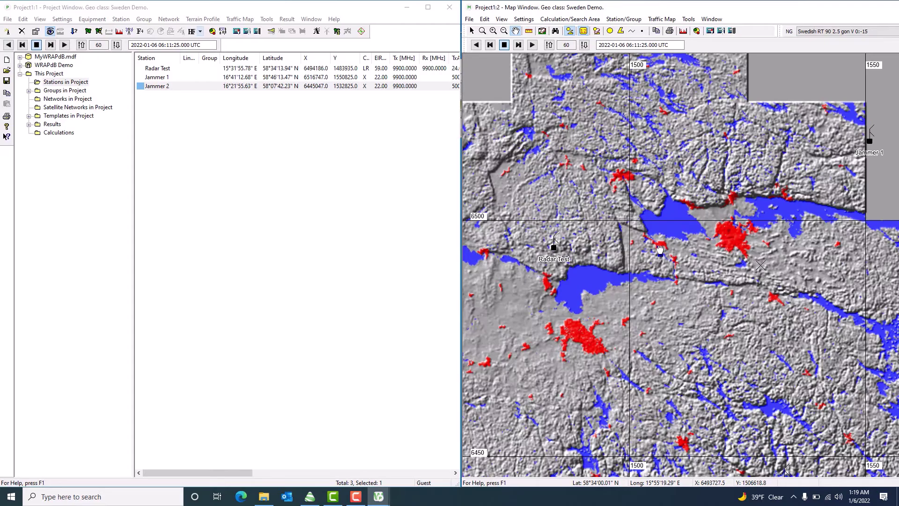
left_click_drag(660, 250, 664, 211)
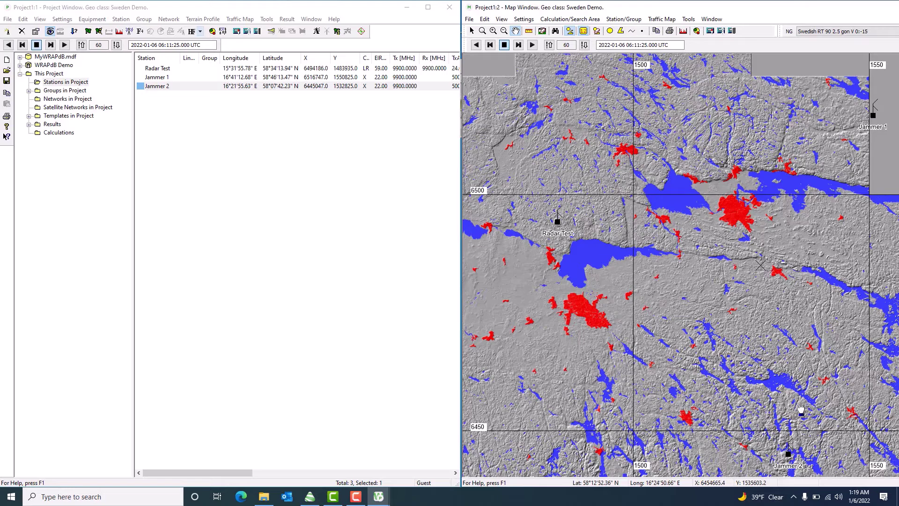
left_click(331, 226)
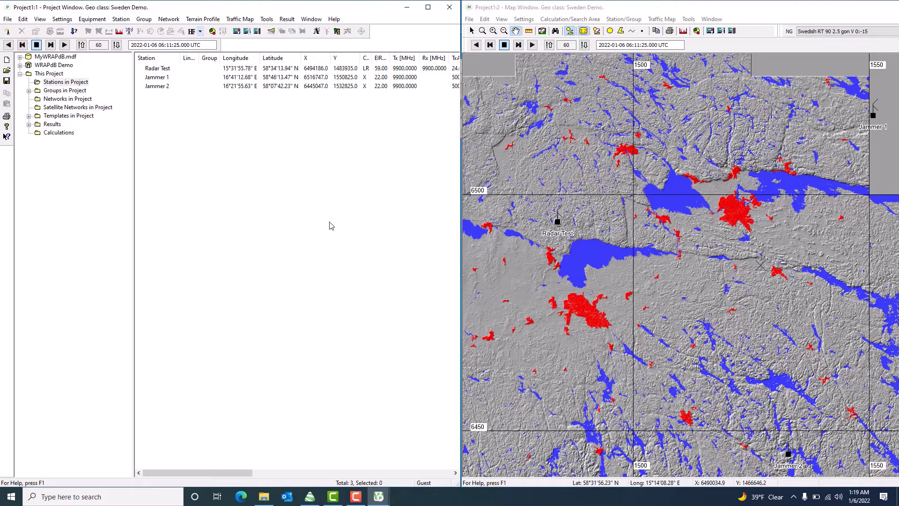
Step: Open Radar Test's Radar Coverage settings on the Transmission loss tab, which lists both jammers
left_click(164, 71)
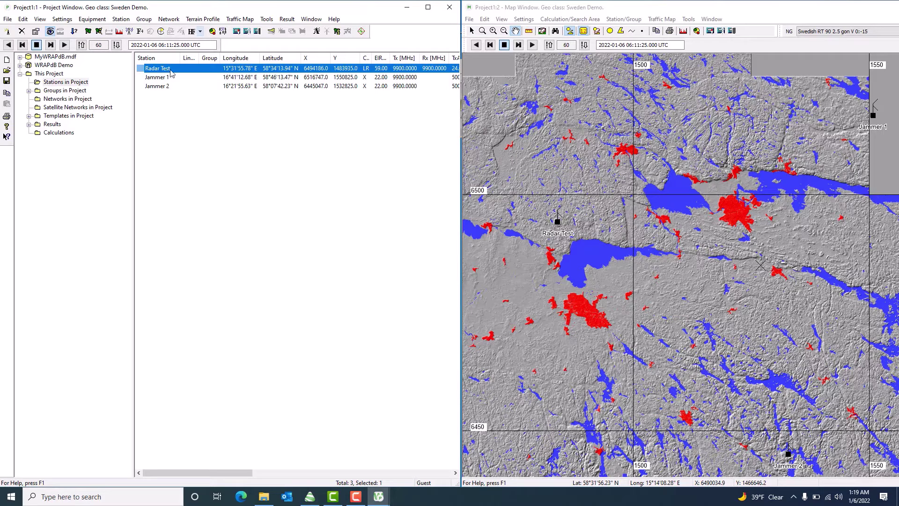
left_click(268, 20)
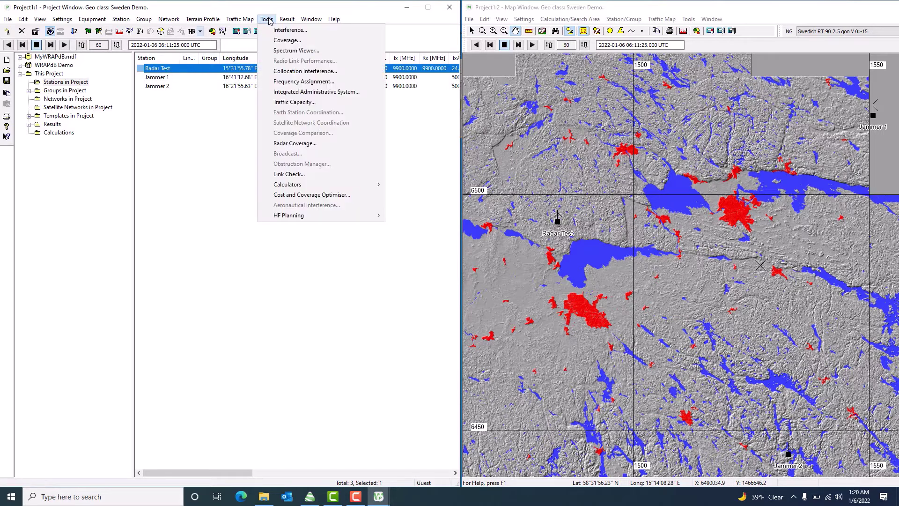
left_click(287, 144)
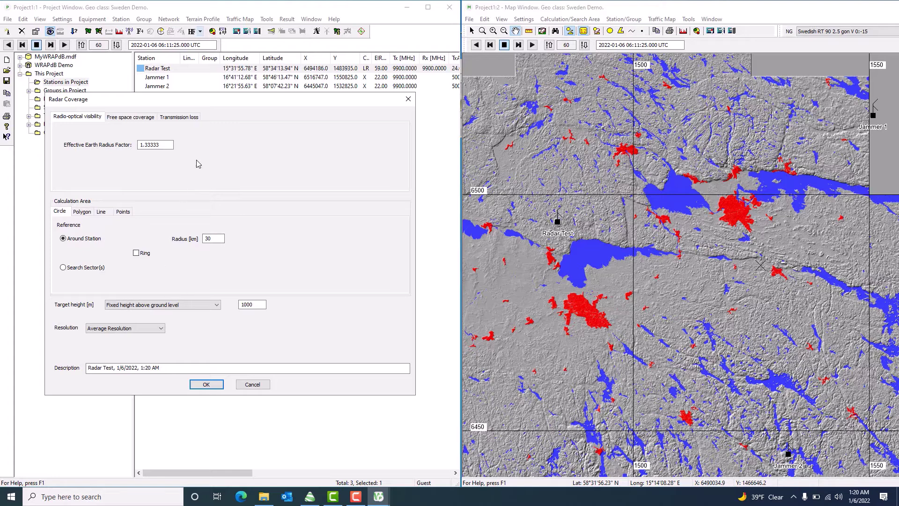
left_click(177, 118)
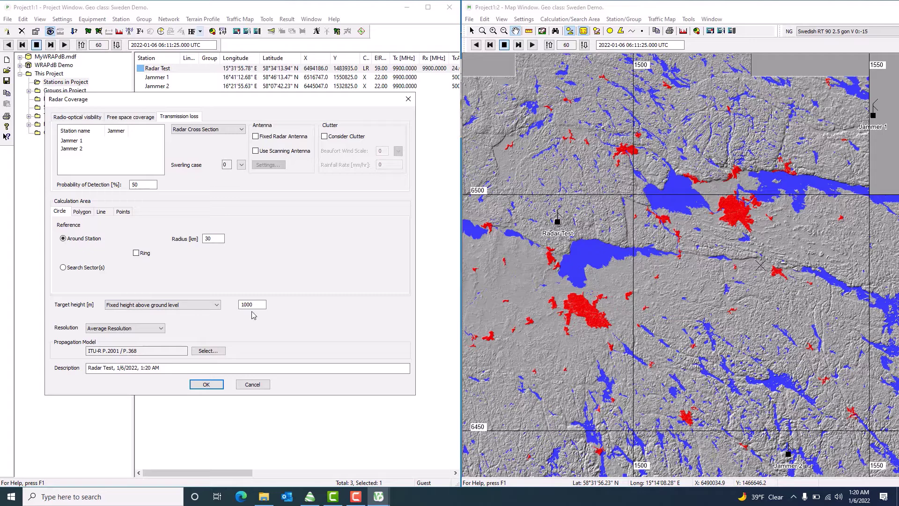
Step: Run a radar coverage calculation named 'withoutjammers' at 300 m target height, Swerling 0, clutter off
left_click_drag(255, 308, 234, 305)
type("3")
left_click_drag(176, 370, 86, 369)
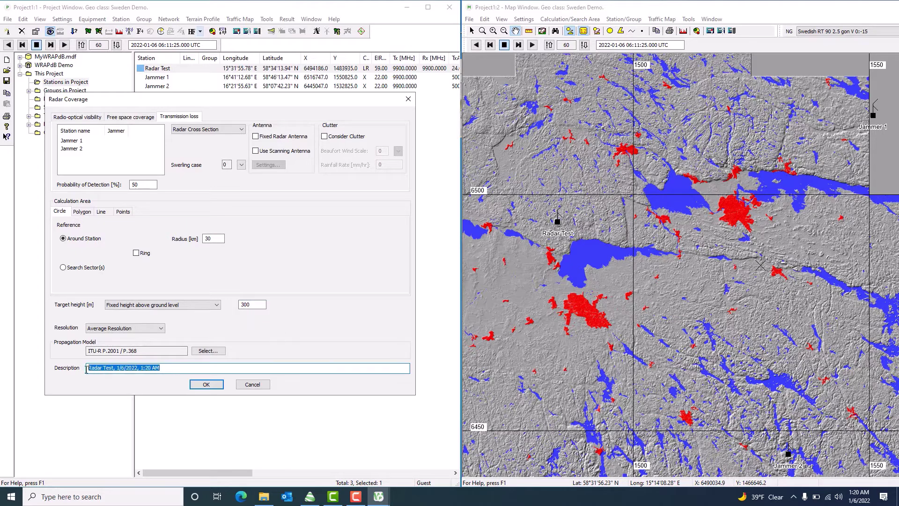
type("withoutjammers")
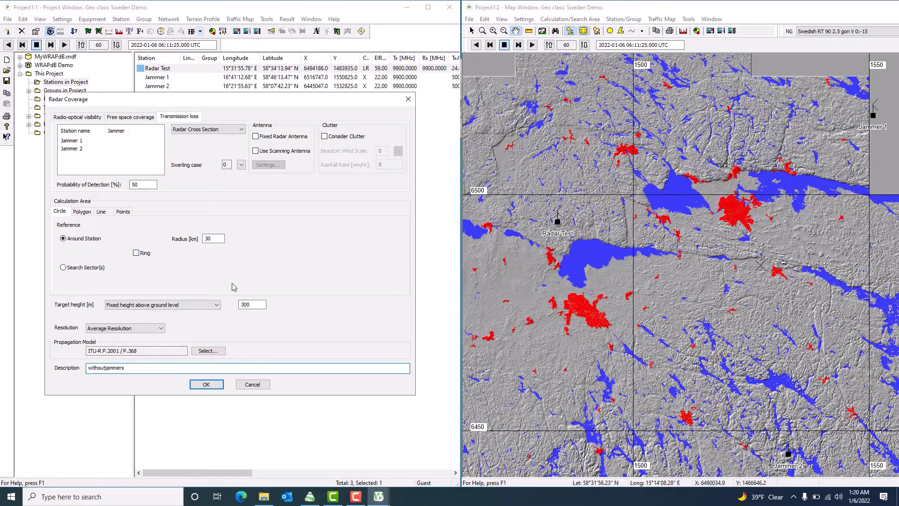
left_click(241, 165)
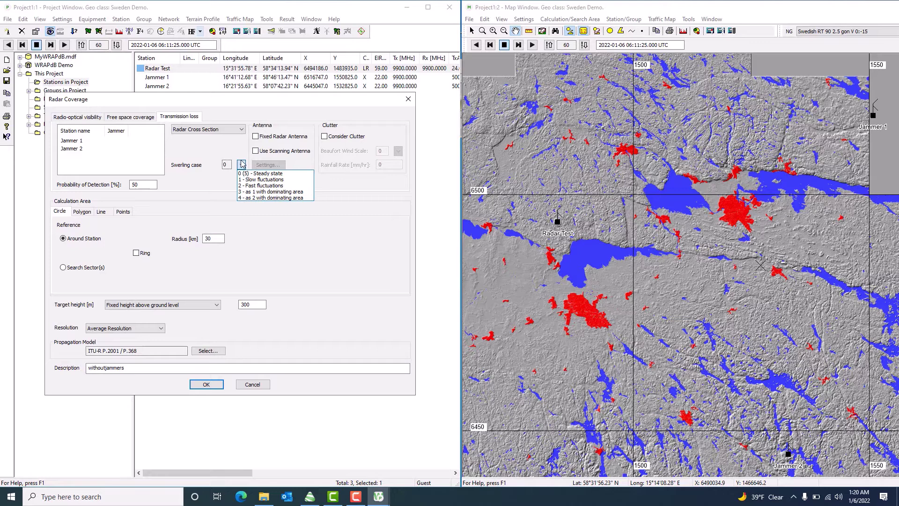
left_click(242, 164)
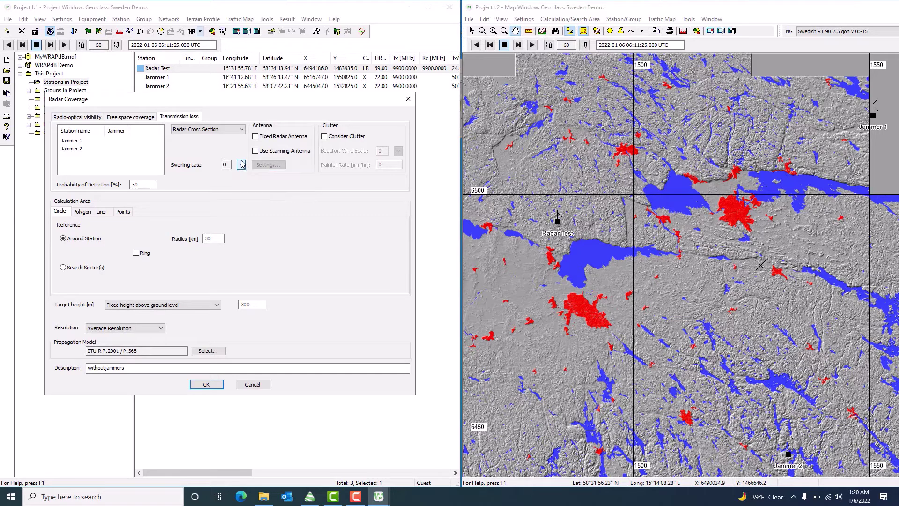
left_click(324, 136)
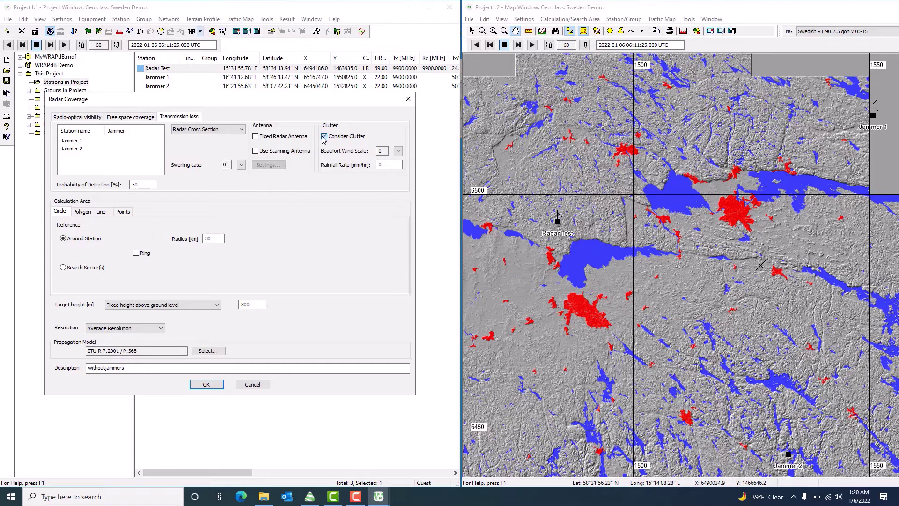
left_click(324, 137)
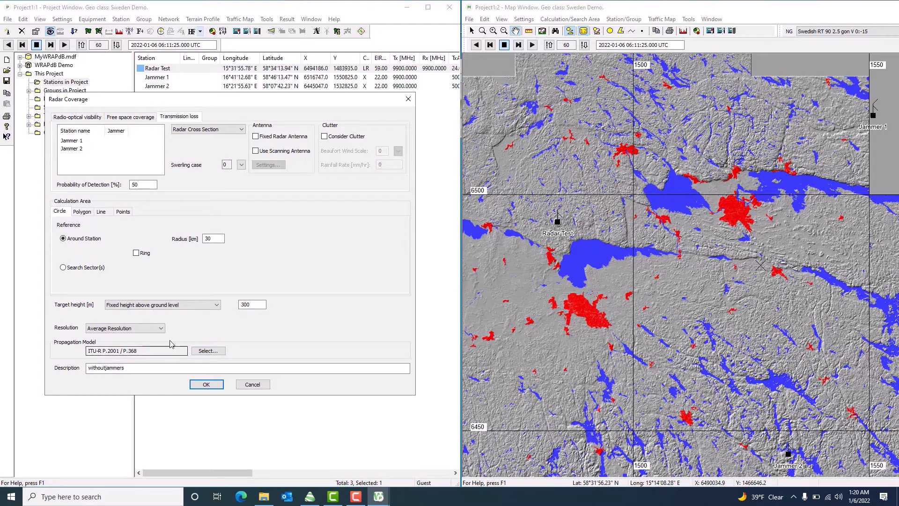
left_click(206, 386)
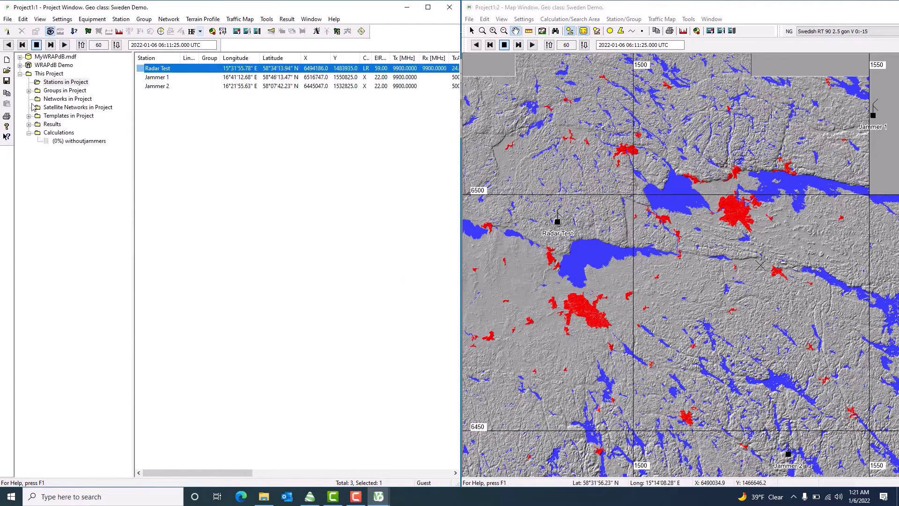
Step: Make the withoutjammers result under Radar Coverage Results Area visible on the map and centre its rings
left_click(29, 124)
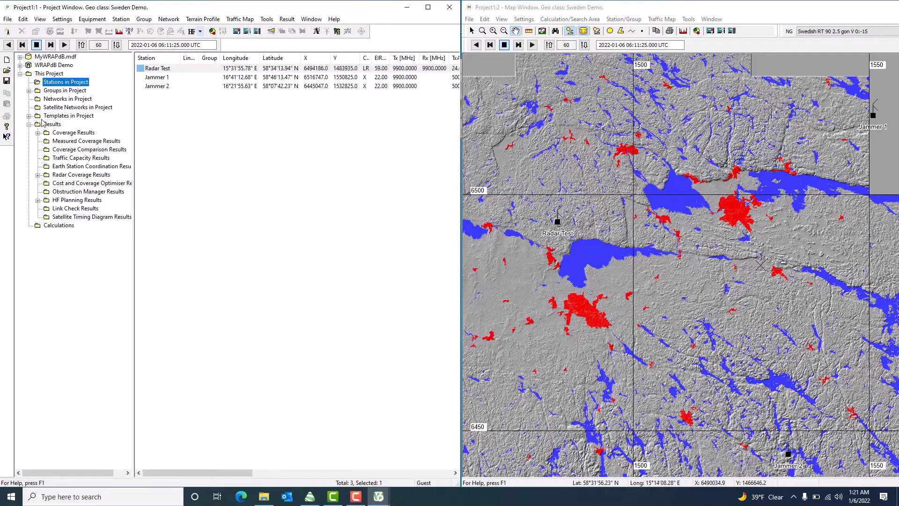
left_click(37, 176)
left_click(46, 183)
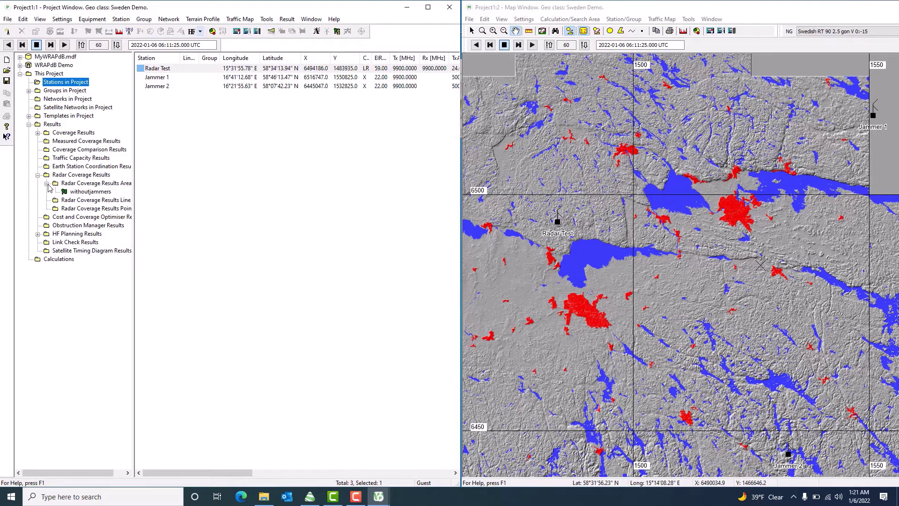
left_click(72, 192)
right_click(72, 193)
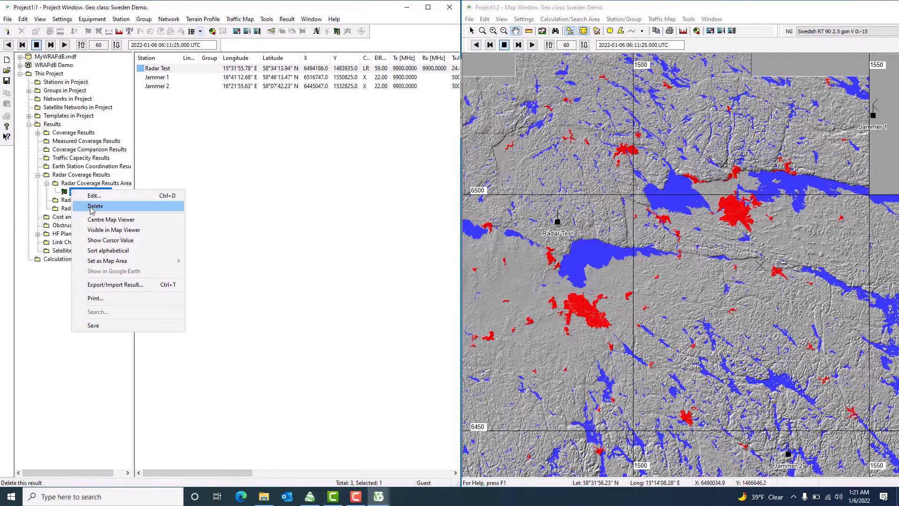
left_click(99, 234)
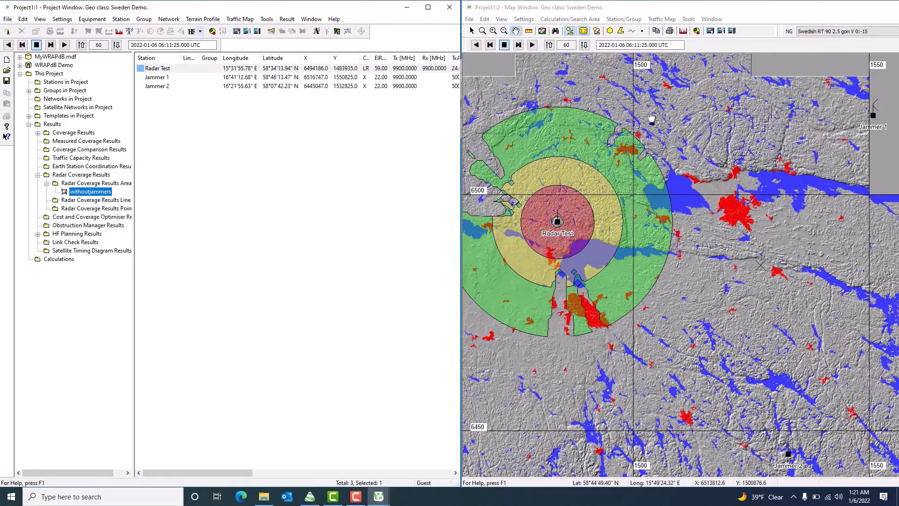
left_click_drag(654, 120, 678, 123)
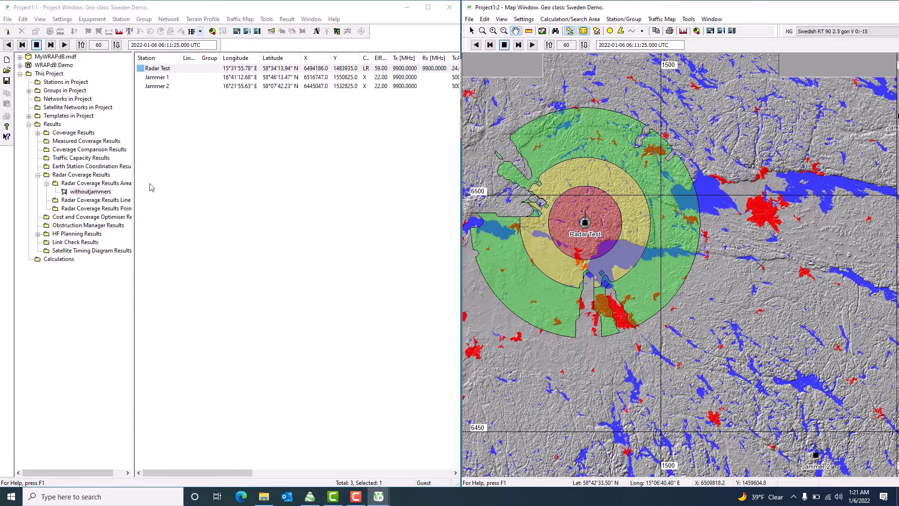
Step: Confirm the withoutjammers display levels for RCS 1, 10 and 100 m² in Edit Result
double_click(101, 193)
left_click(189, 180)
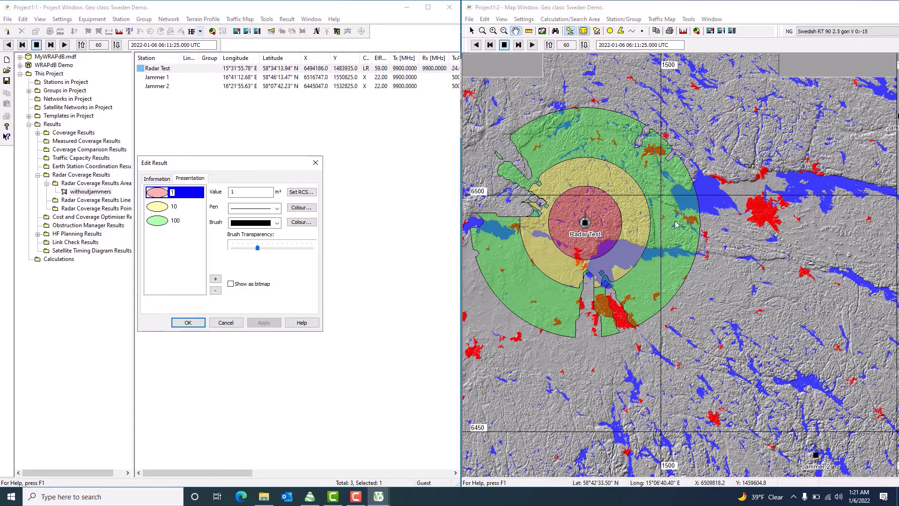
left_click(188, 323)
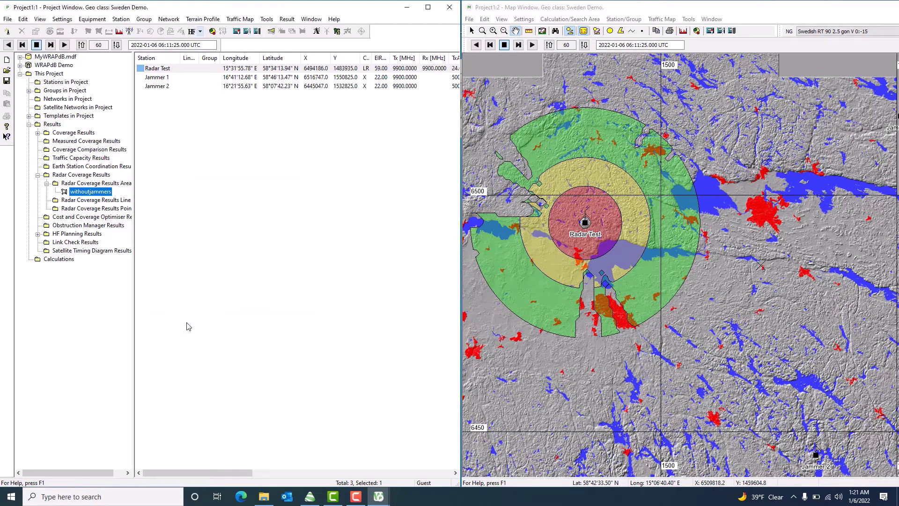
Step: Zoom and pan the map to recentre it on the Radar Test coverage
left_click(503, 30)
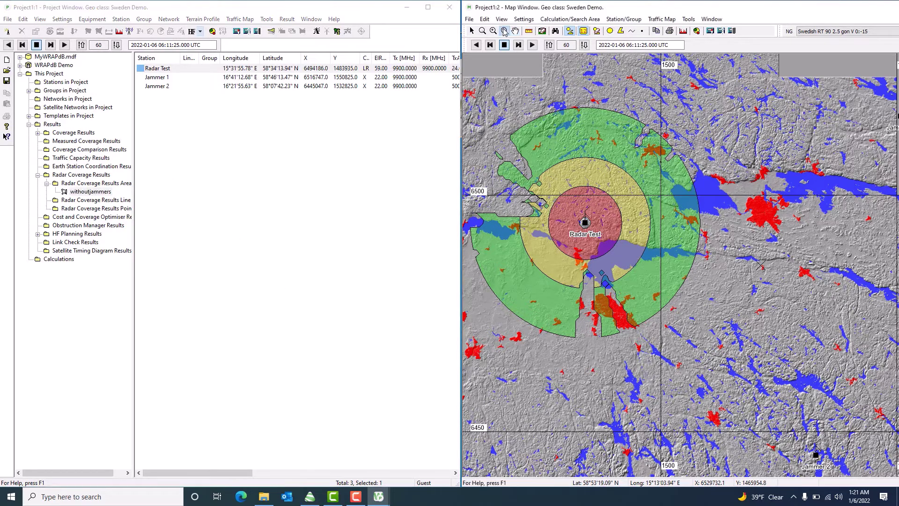
left_click(660, 162)
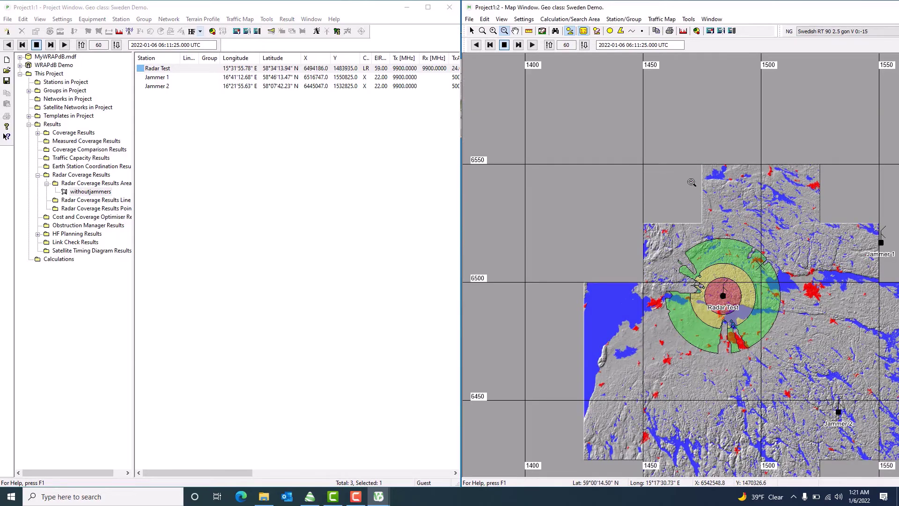
left_click(709, 191)
left_click(493, 31)
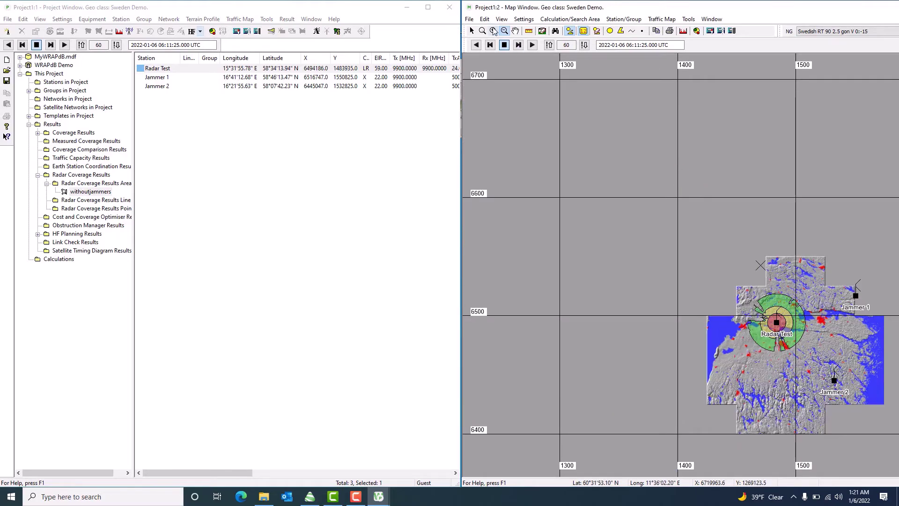
left_click(765, 323)
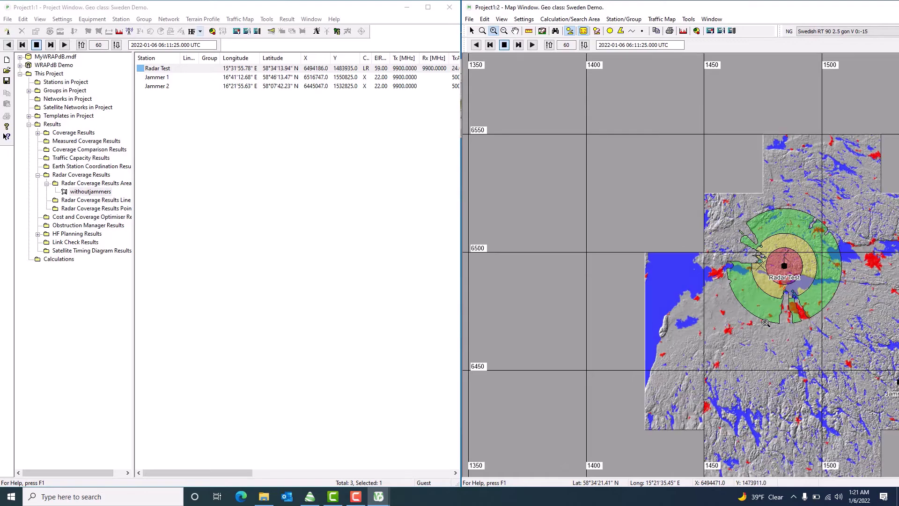
left_click(765, 322)
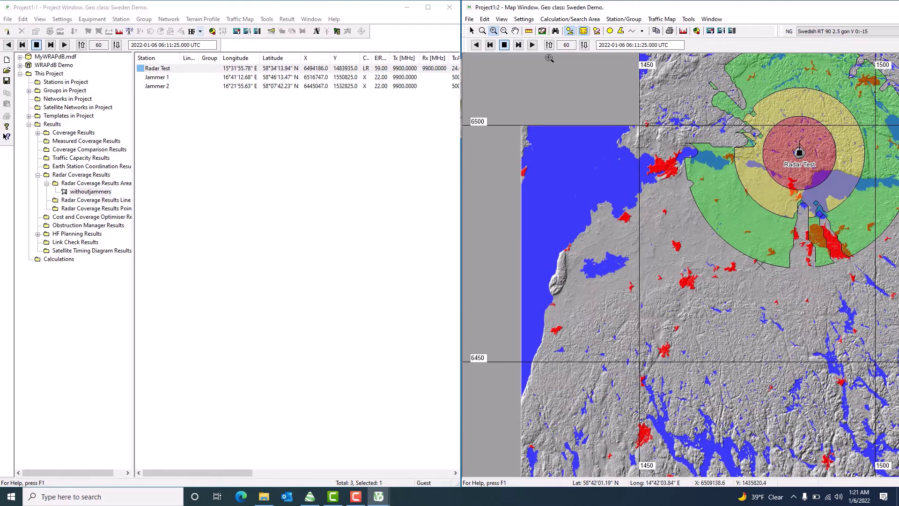
left_click(515, 31)
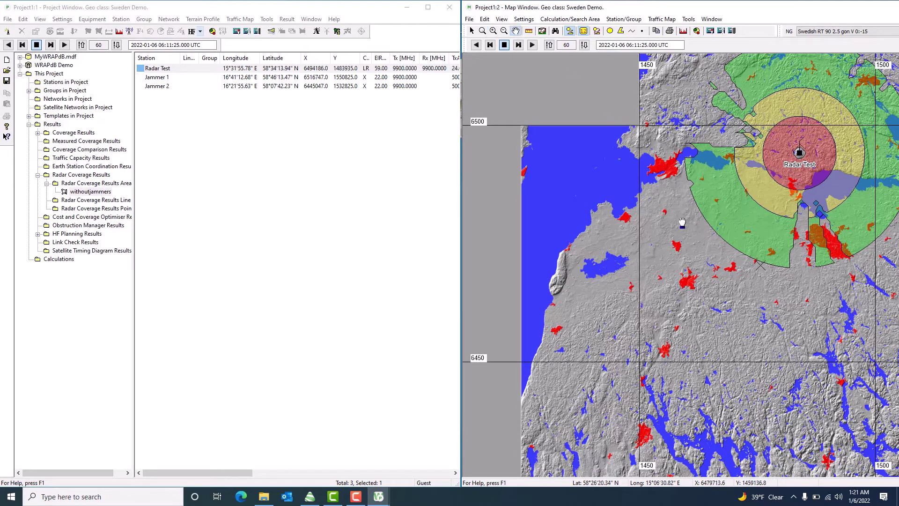
left_click_drag(683, 227, 609, 299)
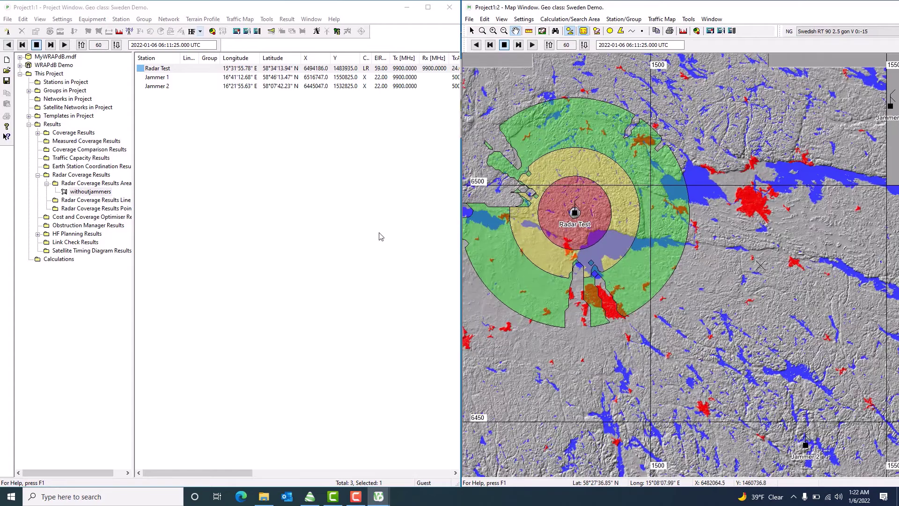
Step: Select the Radar Test station and start a Radar Coverage calculation for it
left_click(257, 14)
left_click(267, 18)
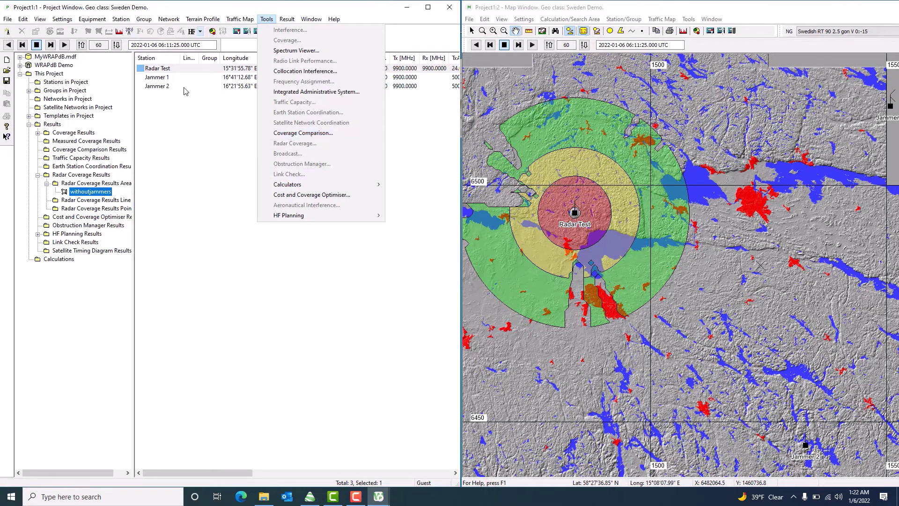
left_click(170, 71)
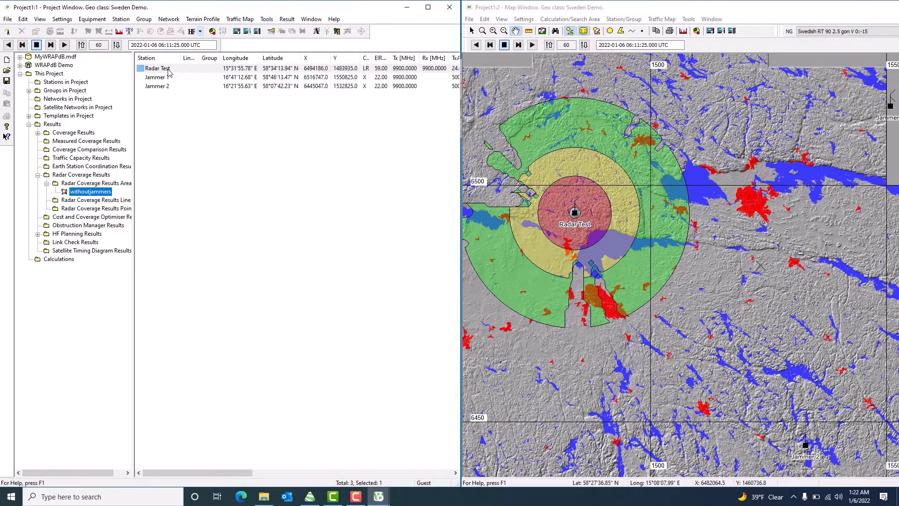
left_click(268, 19)
left_click(296, 143)
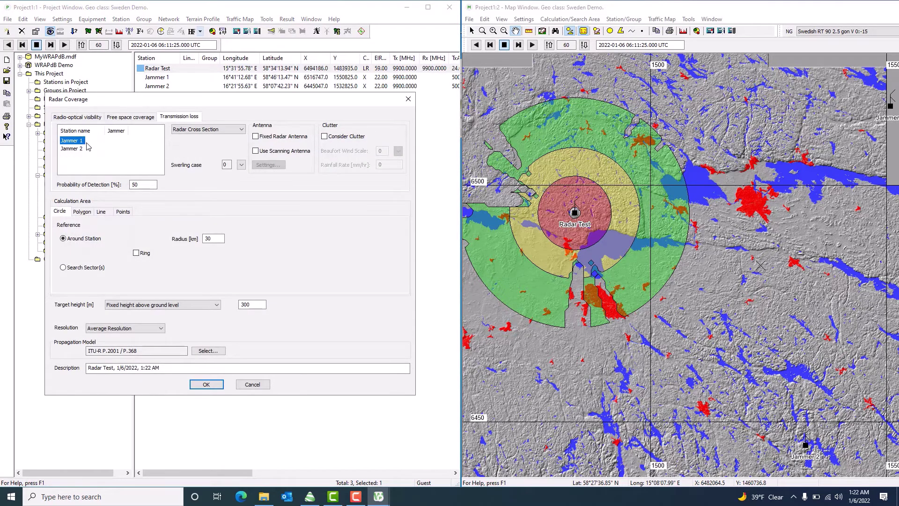
Step: Mark Jammer 1 and Jammer 2 as jammers in the coverage calculation
right_click(87, 146)
left_click(67, 141)
right_click(66, 146)
left_click(96, 148)
left_click(70, 149)
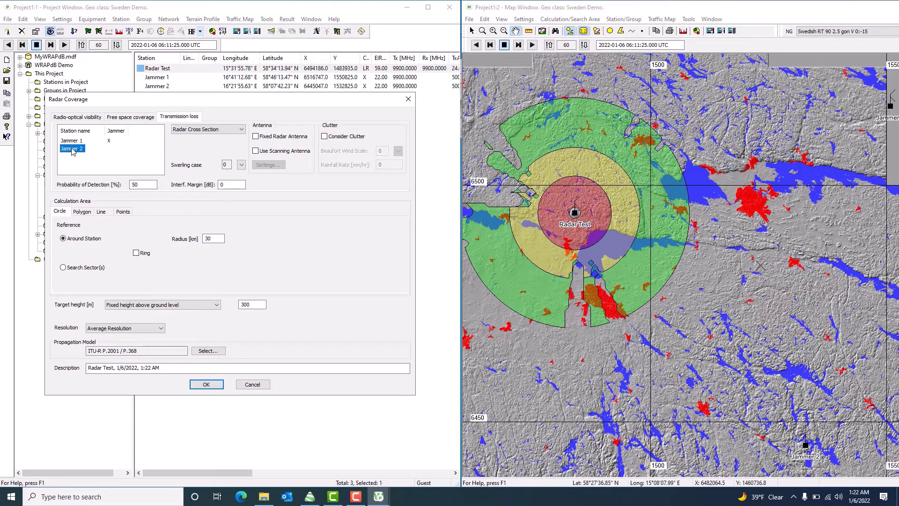
right_click(71, 150)
left_click(99, 154)
Step: Set the description to 'withJammers' and run the coverage calculation
left_click_drag(160, 368, 92, 362)
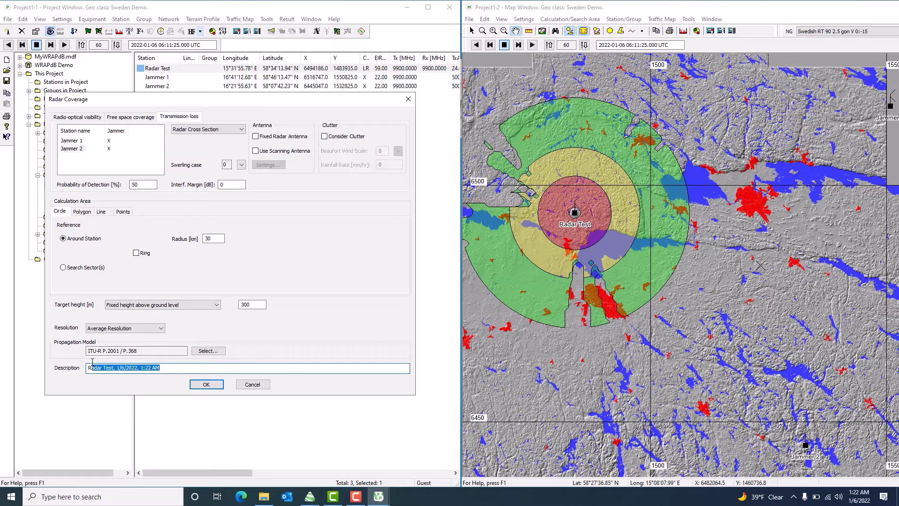
key("BackSpace")
key("BackSpace")
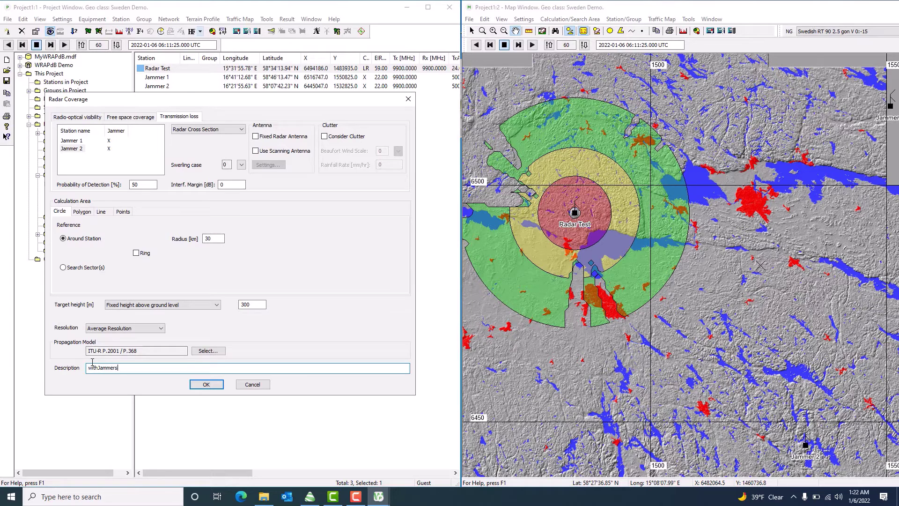
left_click(202, 386)
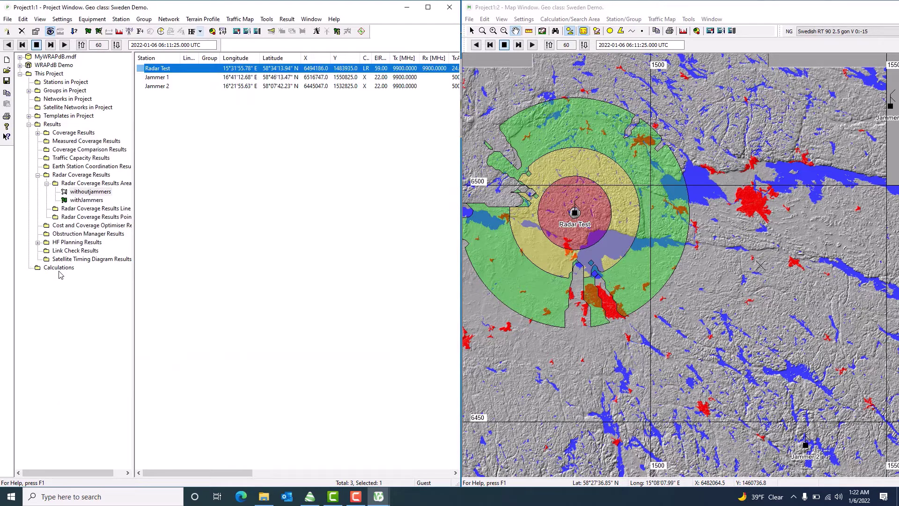
Step: Make withJammers visible in the Map Viewer and hide the withoutjammers coverage
left_click(76, 202)
right_click(76, 201)
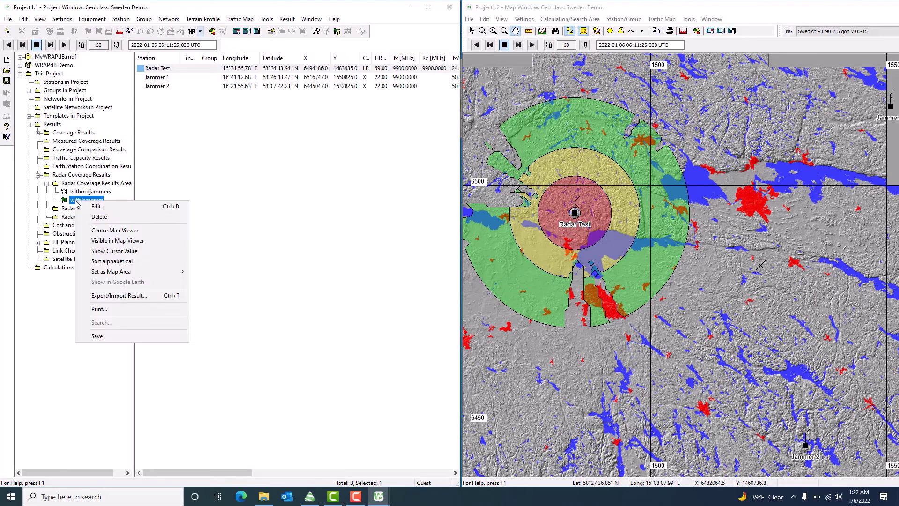
left_click(102, 241)
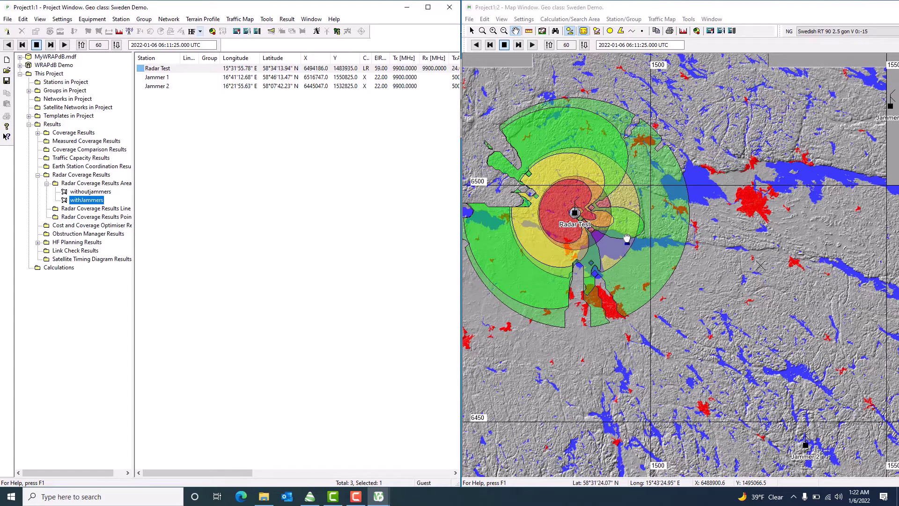
right_click(94, 193)
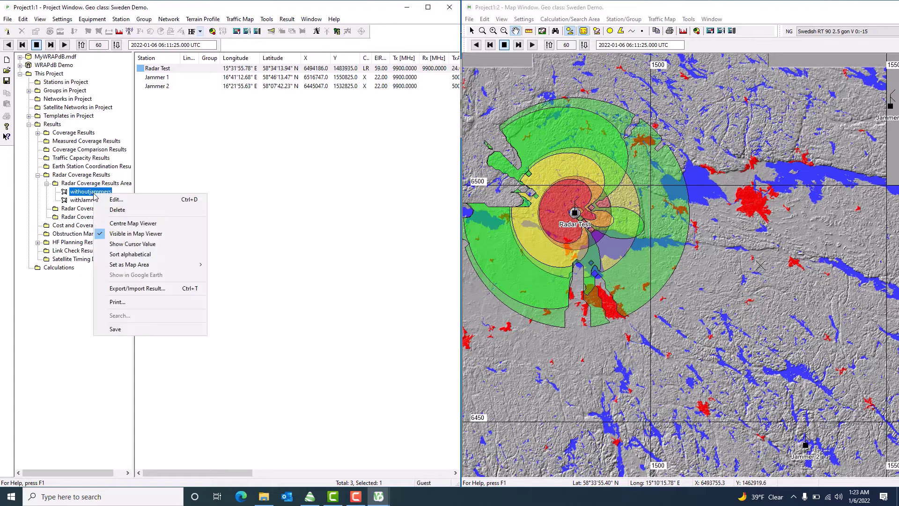
left_click(118, 234)
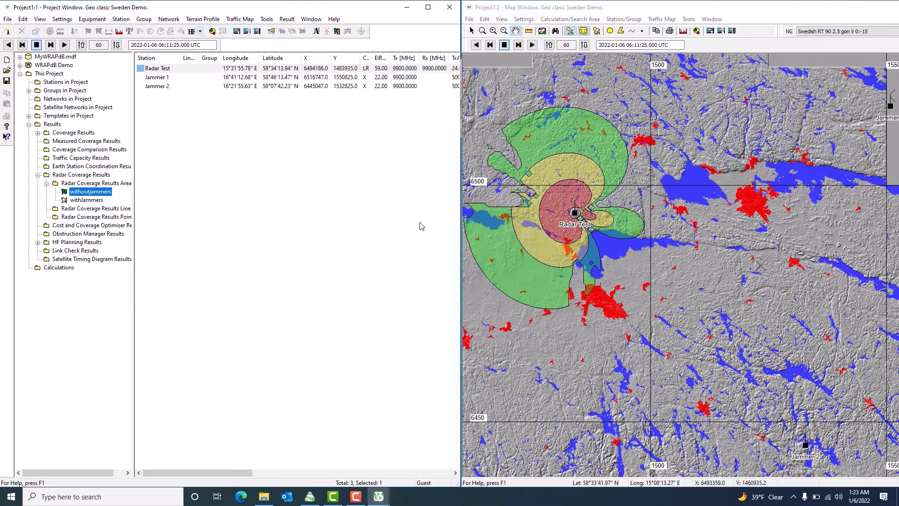
left_click(163, 71)
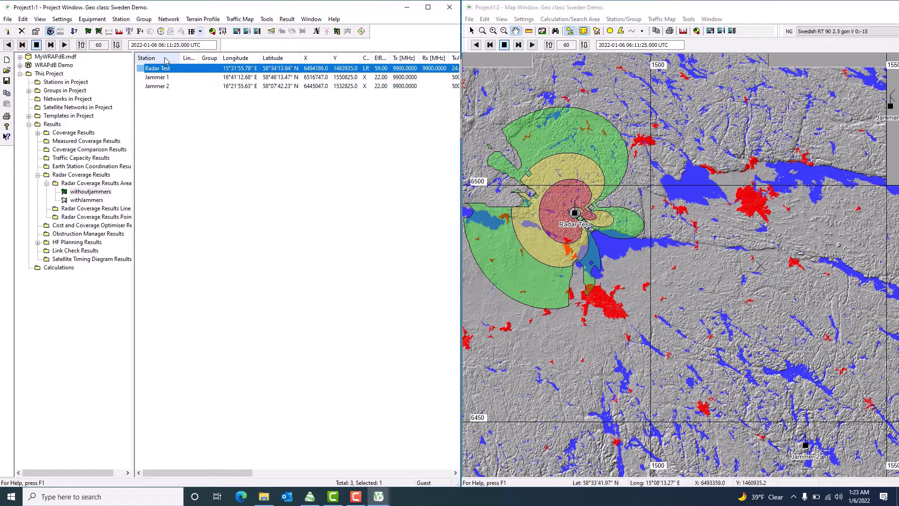
Step: Start a new Radar Coverage calculation with Jammer 1 and Jammer 2 set as jammers
left_click(266, 21)
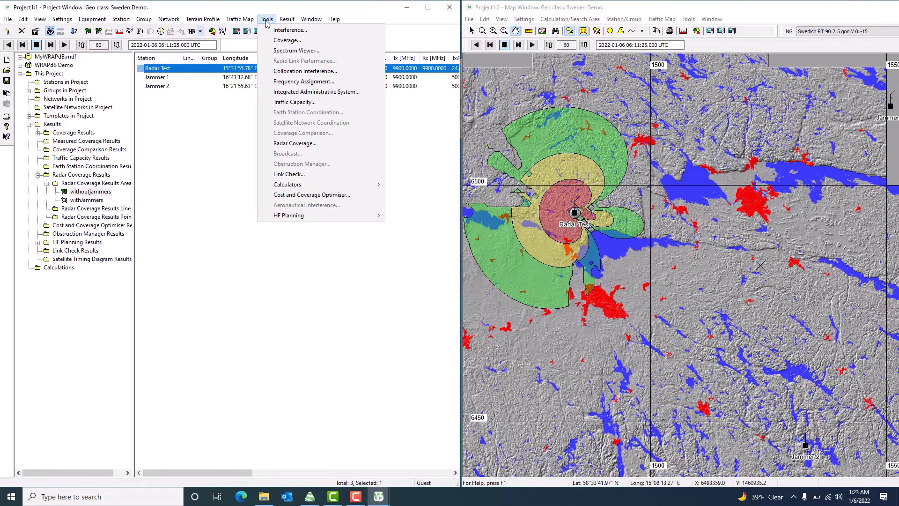
left_click(289, 144)
left_click_drag(205, 99, 215, 78)
left_click(91, 120)
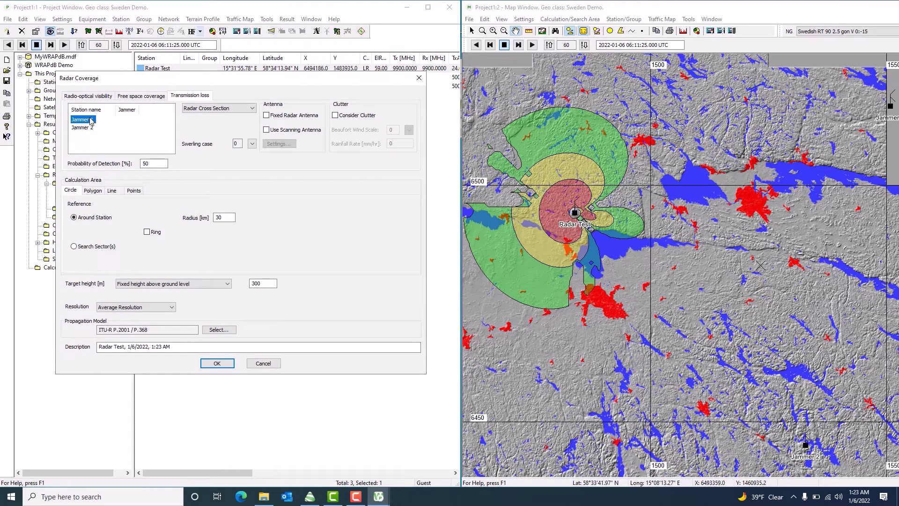
right_click(92, 120)
left_click(117, 122)
left_click(80, 128)
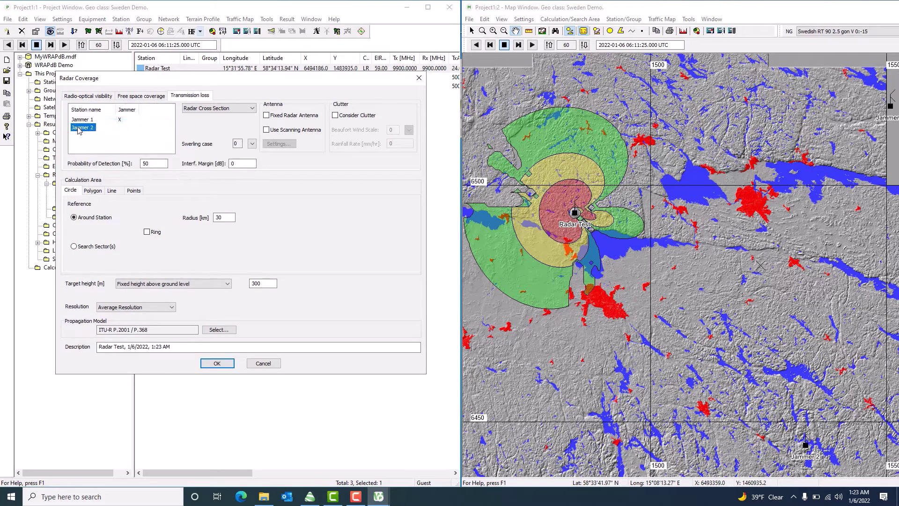
right_click(79, 130)
left_click(94, 134)
Step: Set the target height to a volume above sea level from 400 to 10000 m
left_click(172, 285)
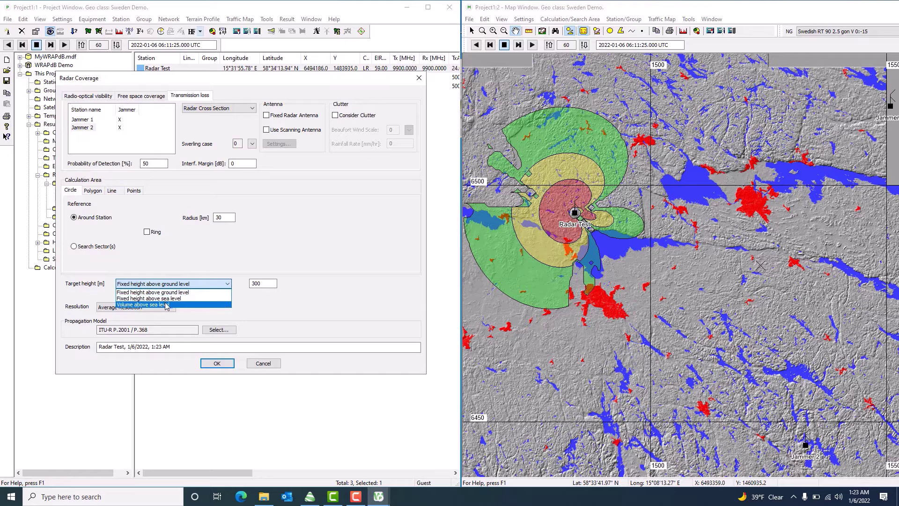
left_click(166, 305)
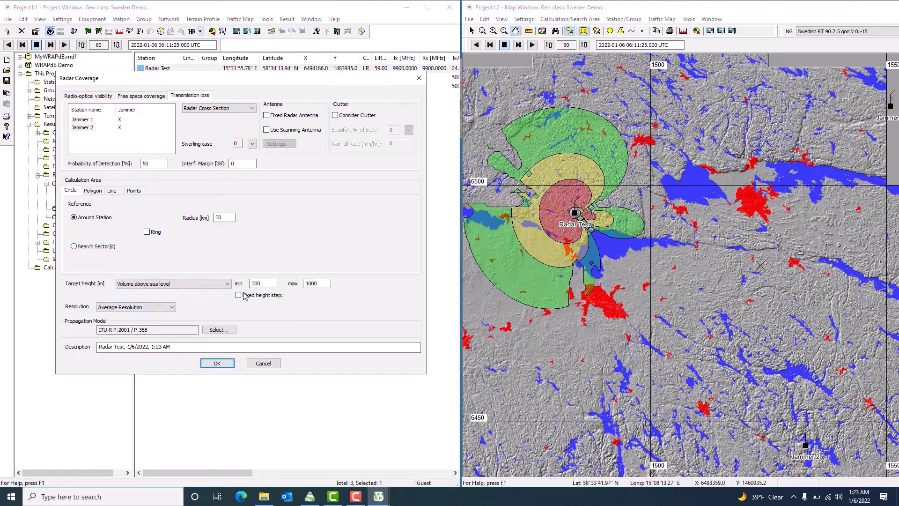
left_click_drag(265, 284, 247, 280)
left_click(323, 283)
type("0")
Step: Choose Low Resolution, name the result '3D', and run the calculation
left_click(171, 307)
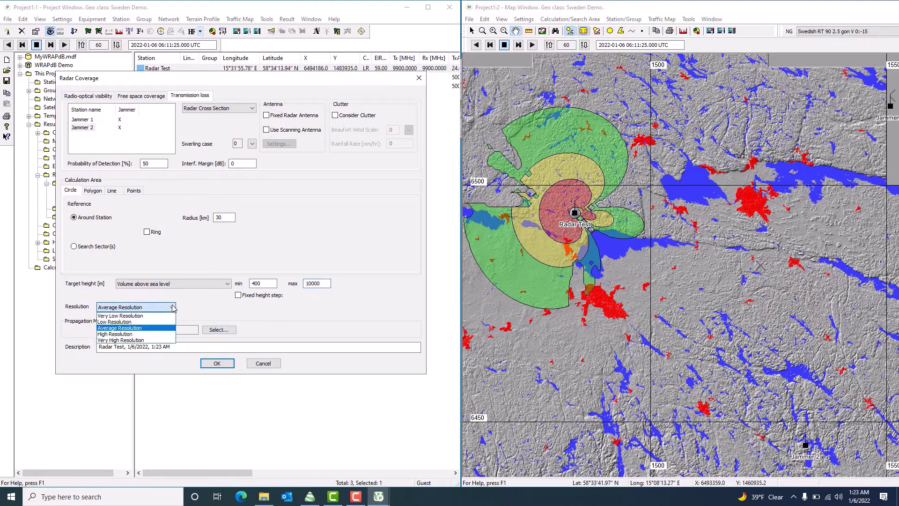
left_click(156, 322)
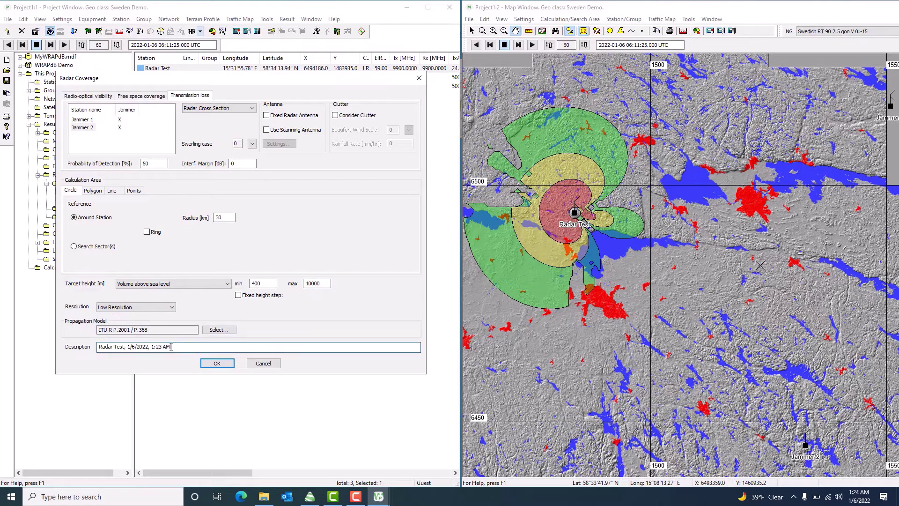
left_click_drag(171, 346, 93, 350)
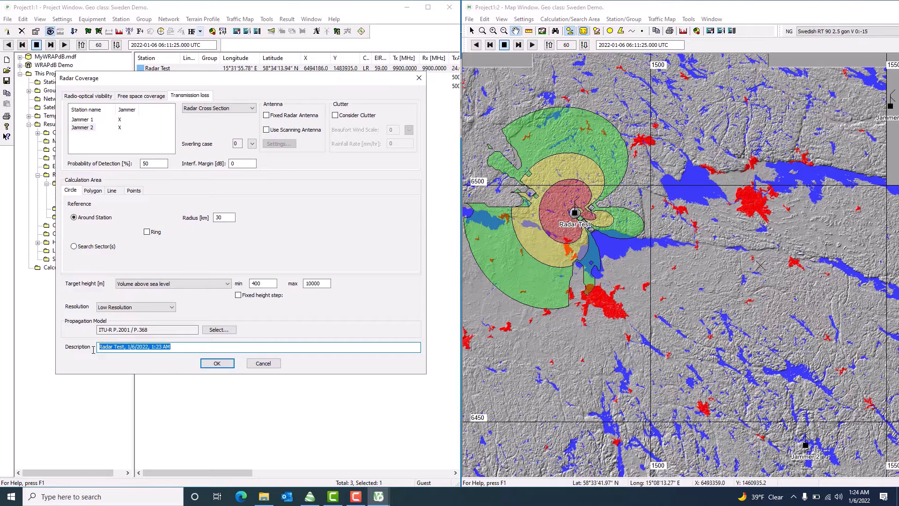
type("3D")
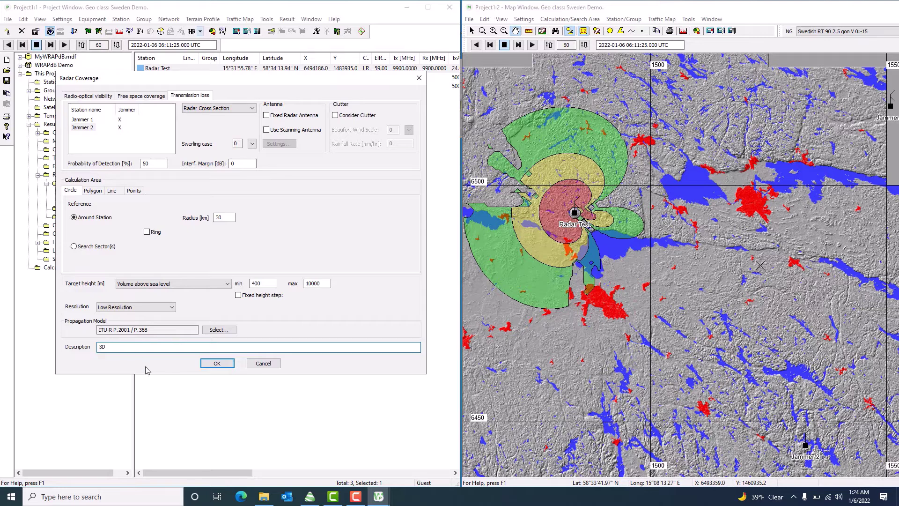
left_click(216, 363)
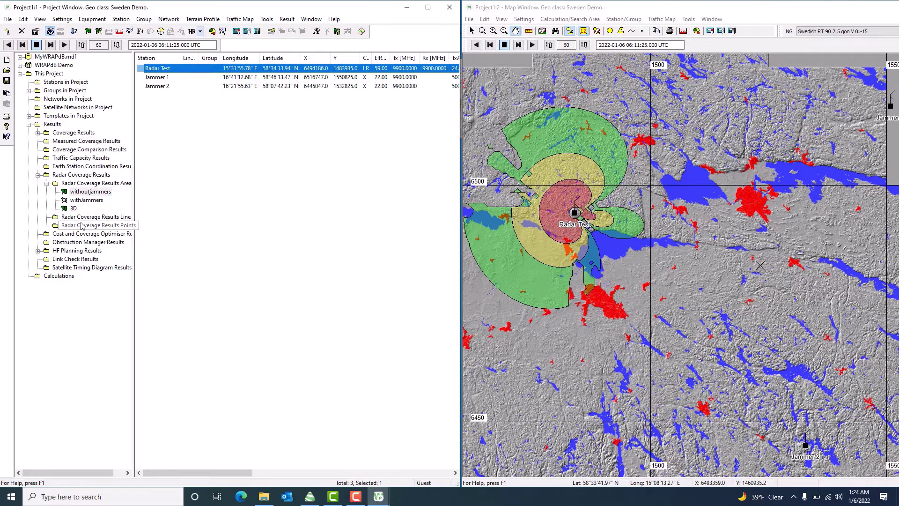
Step: Hide the withJammers coverage and make the 3D result visible in the Map Viewer
left_click(85, 201)
right_click(86, 201)
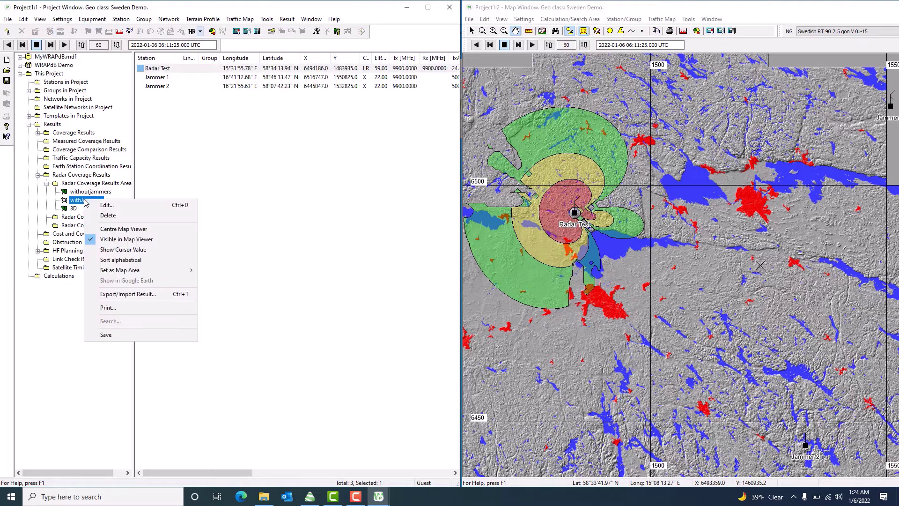
left_click(106, 239)
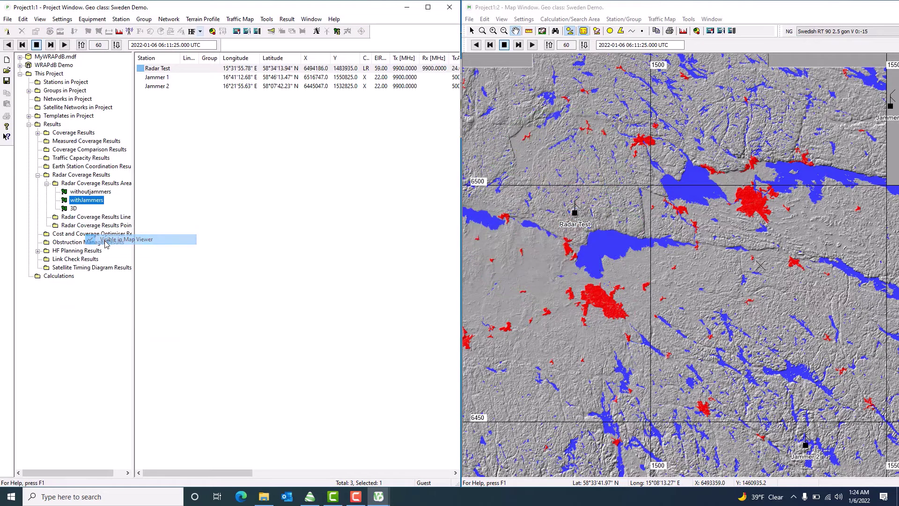
left_click(72, 208)
right_click(73, 208)
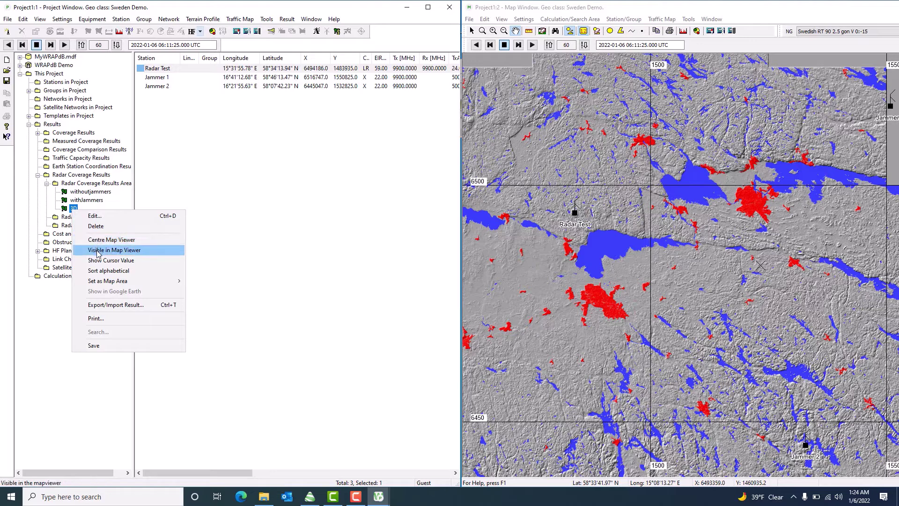
left_click(97, 252)
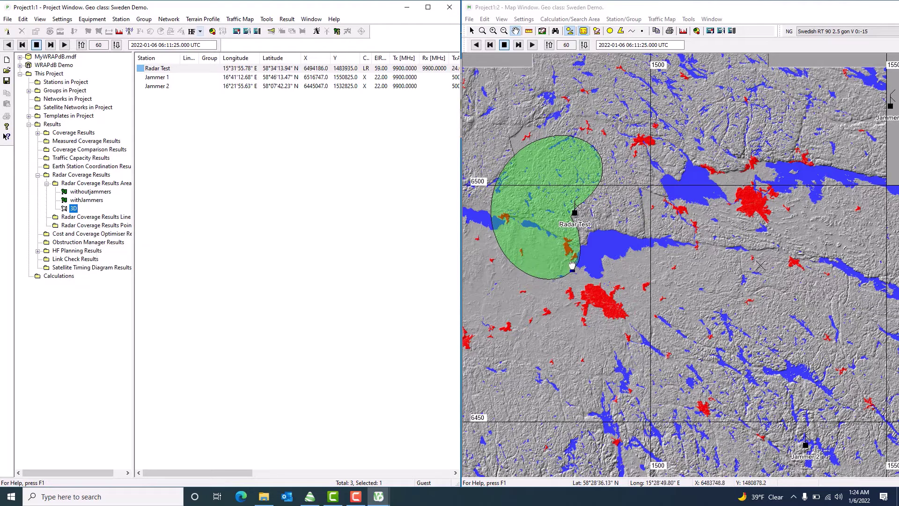
Step: Set the 3D result's presentation RCS levels to 10, 100 and 1000 m²
double_click(73, 209)
left_click(191, 178)
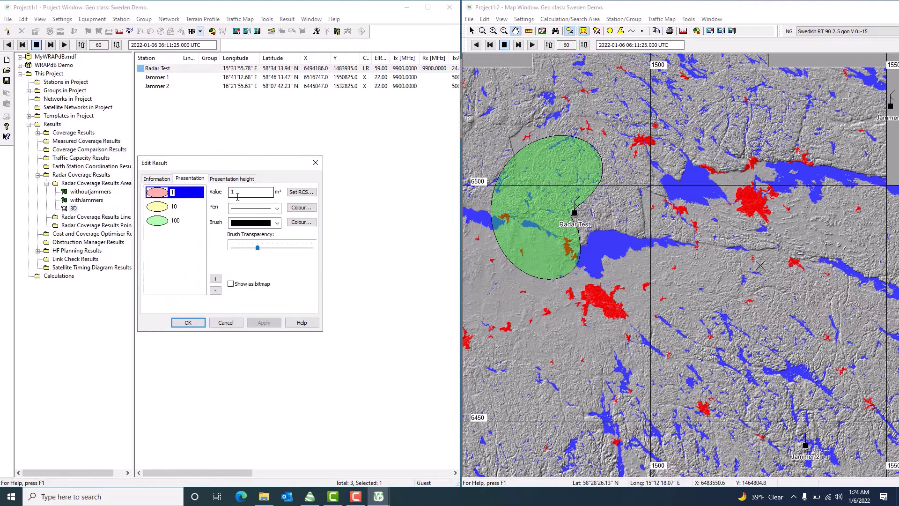
left_click(237, 193)
left_click(170, 206)
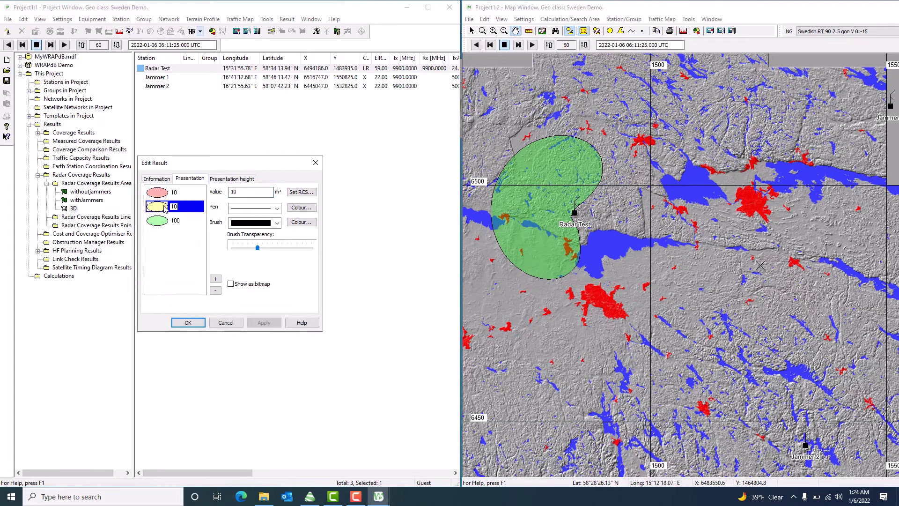
double_click(245, 193)
left_click(199, 220)
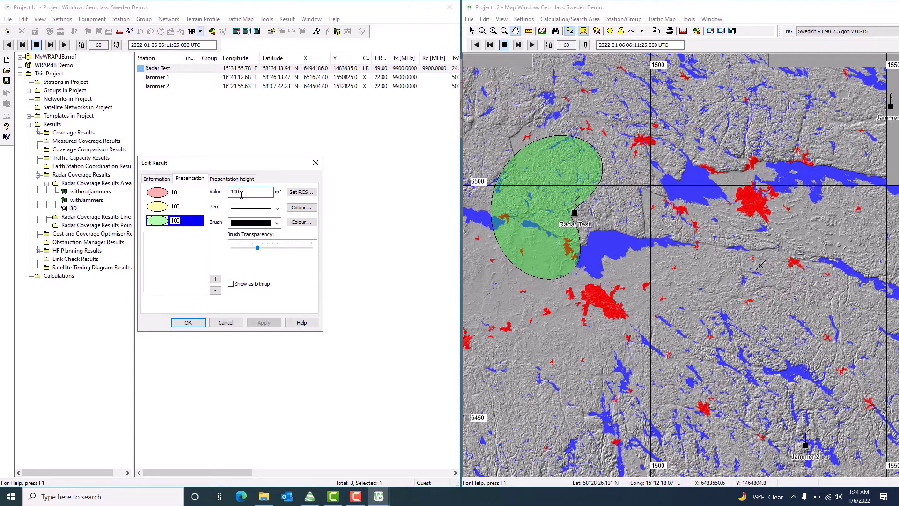
left_click(188, 322)
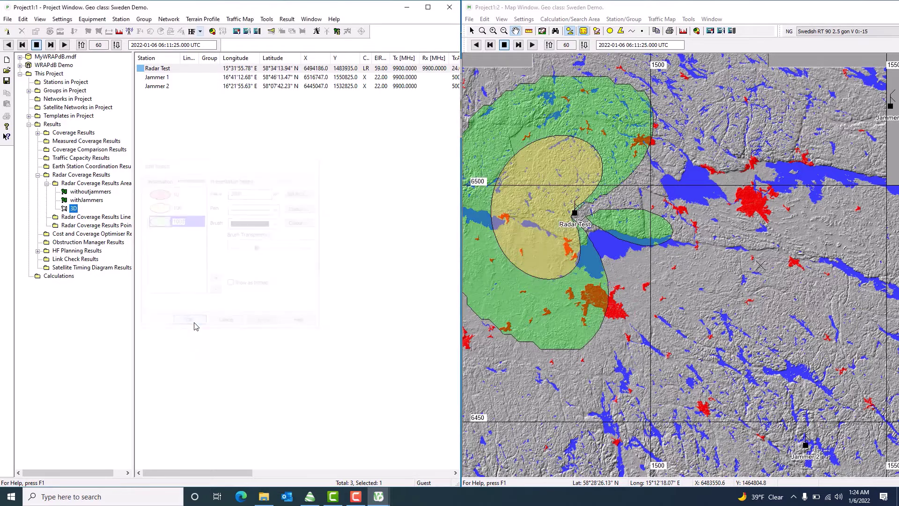
left_click_drag(671, 198, 668, 180)
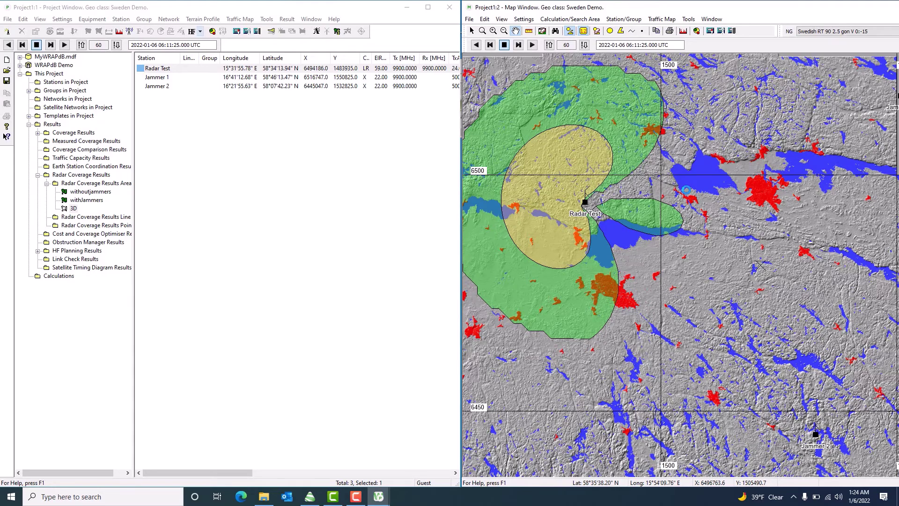
Step: Switch the map to 3D view and tilt and rotate the camera over Radar Test
left_click(501, 19)
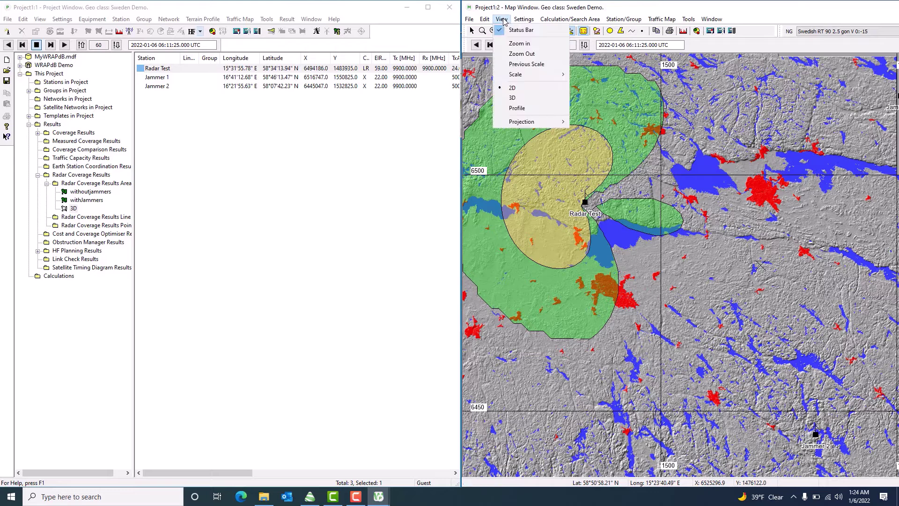
left_click(513, 99)
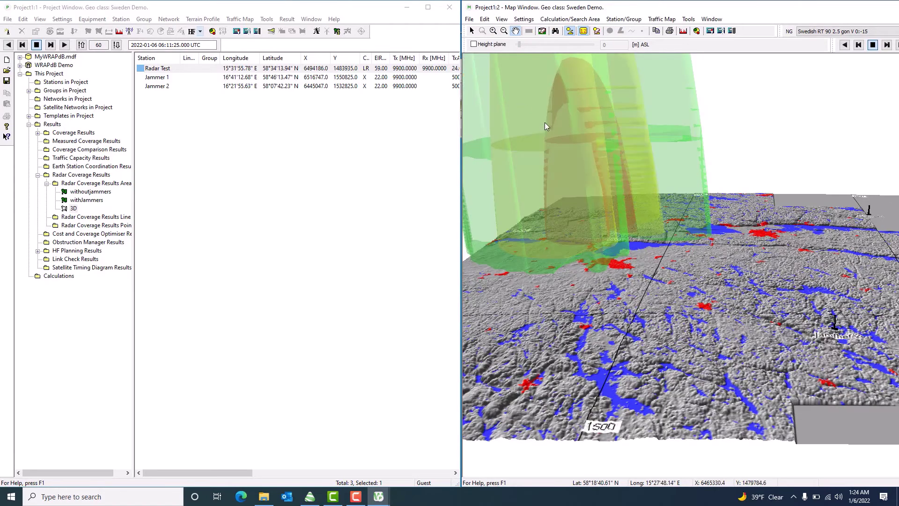
left_click_drag(545, 122, 665, 249)
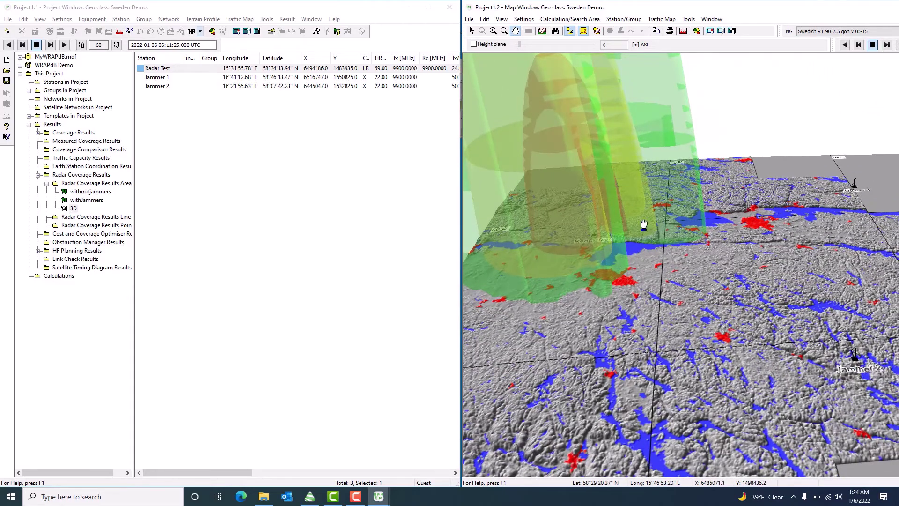
left_click_drag(652, 159, 576, 104)
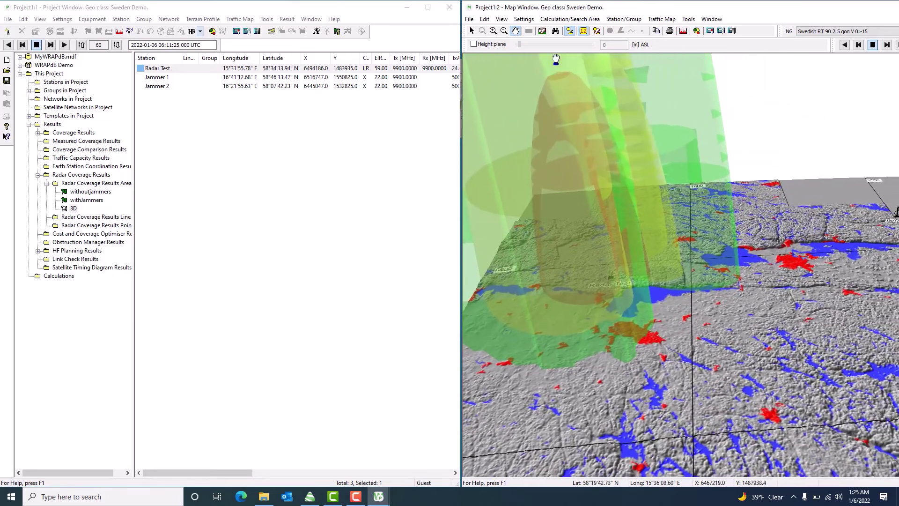
left_click(524, 19)
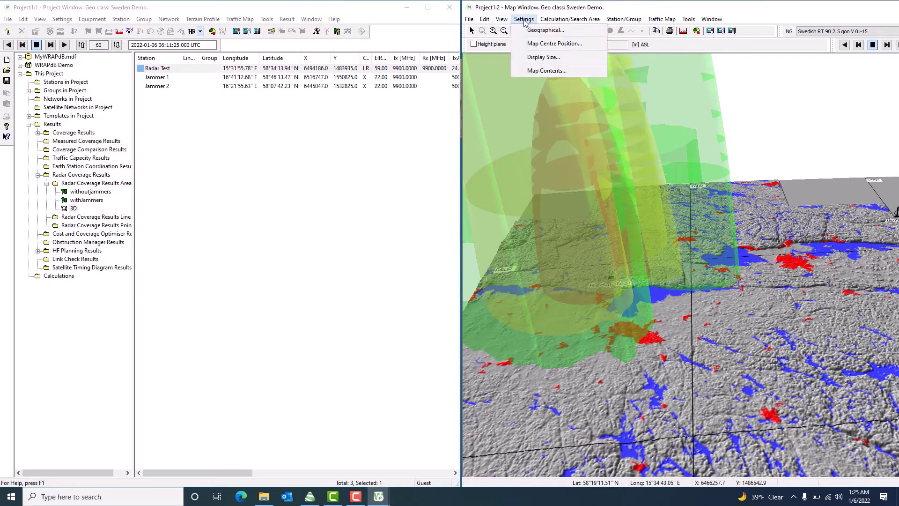
Step: In Map Contents, reduce the 3D terrain height scaling to minimum and apply it
left_click(543, 70)
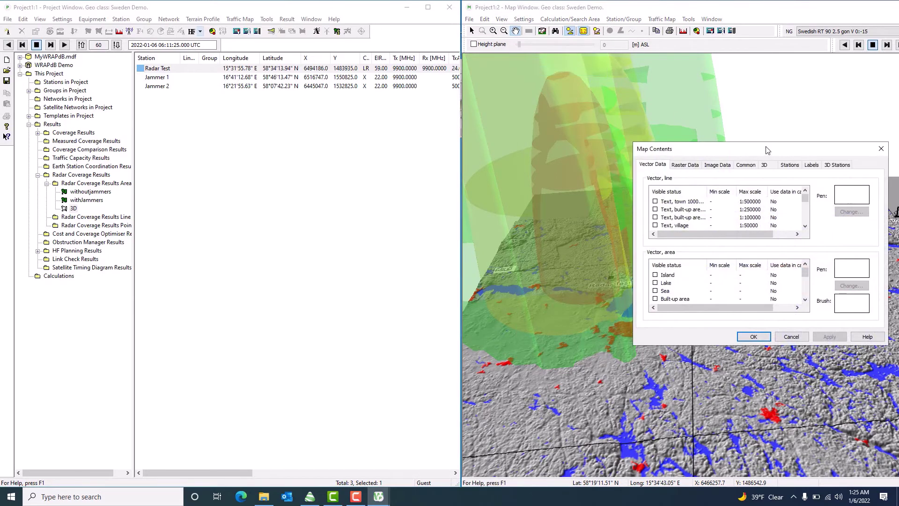
left_click(765, 166)
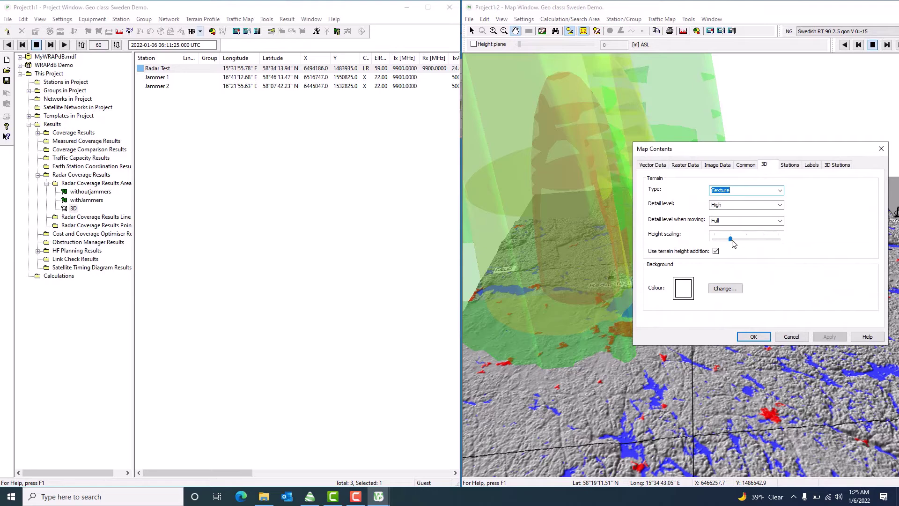
left_click_drag(731, 239, 709, 244)
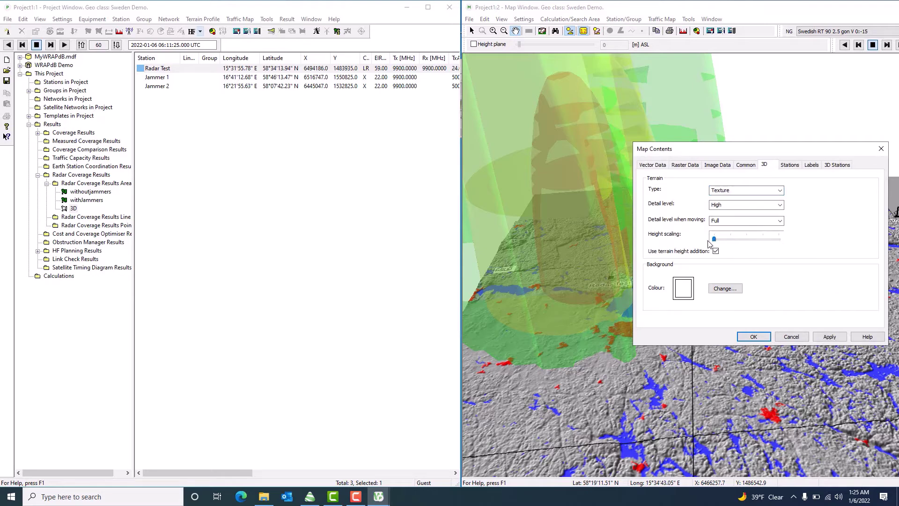
left_click(828, 335)
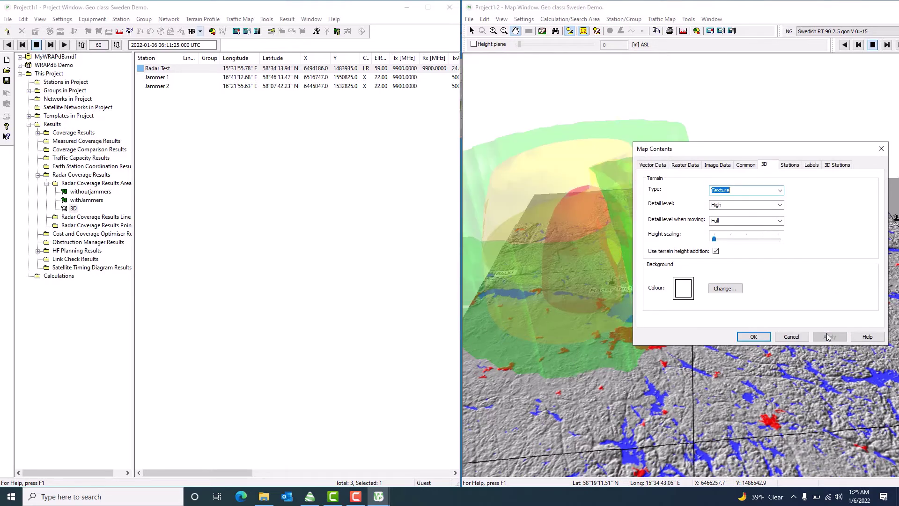
left_click(764, 338)
Step: Turn on the Sweden 1:250000 image map and set the raster background type to None
left_click(726, 165)
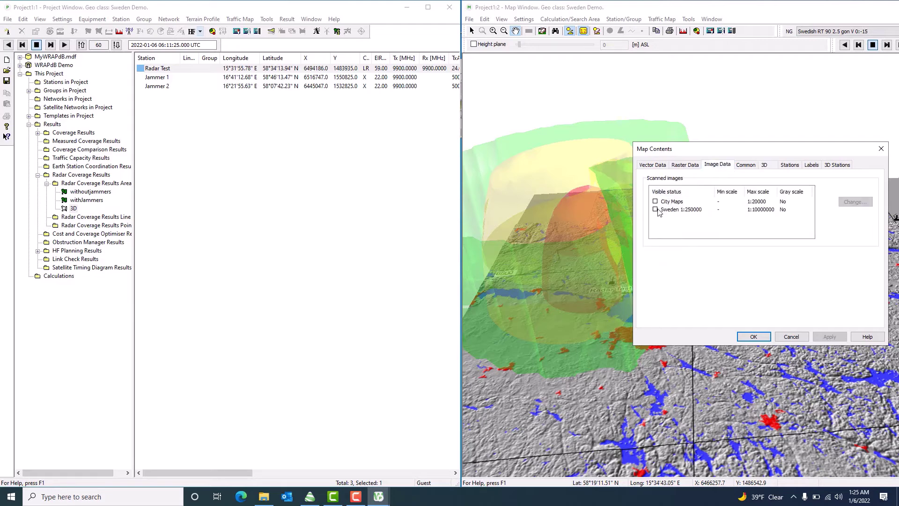
left_click(656, 210)
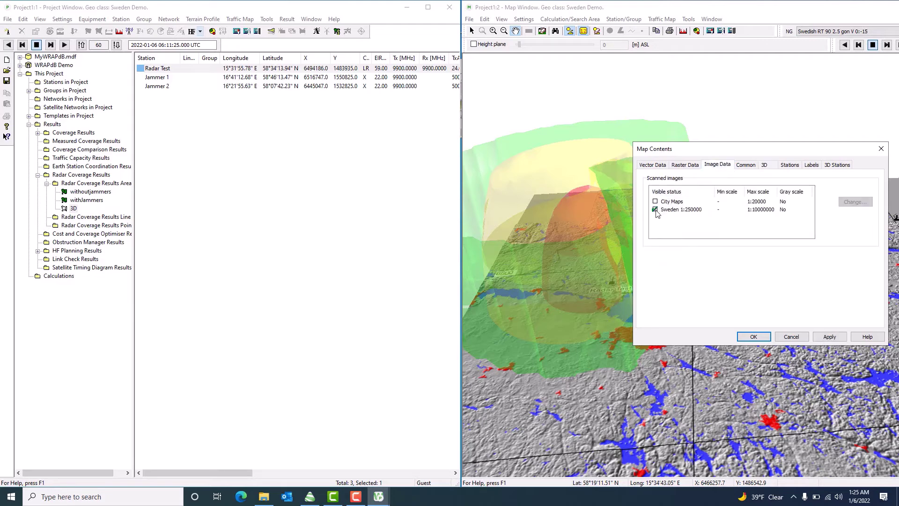
left_click(686, 165)
left_click(686, 190)
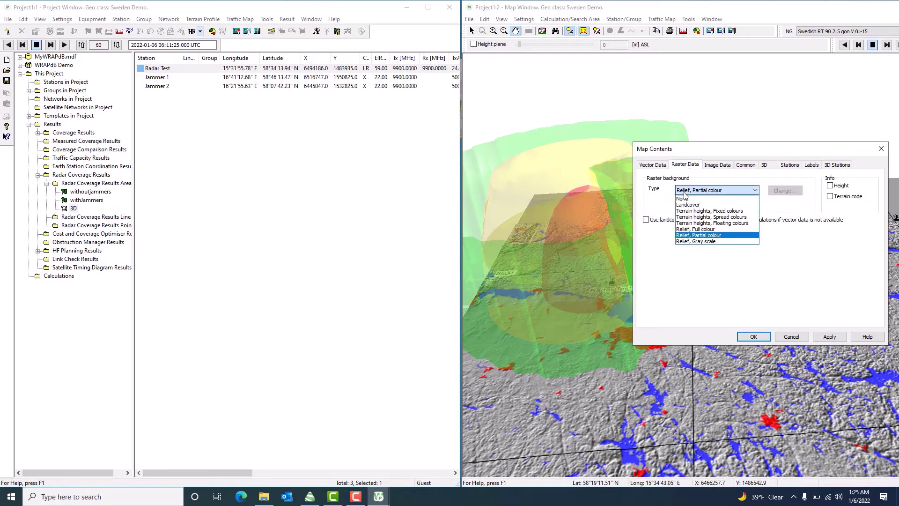
left_click(687, 199)
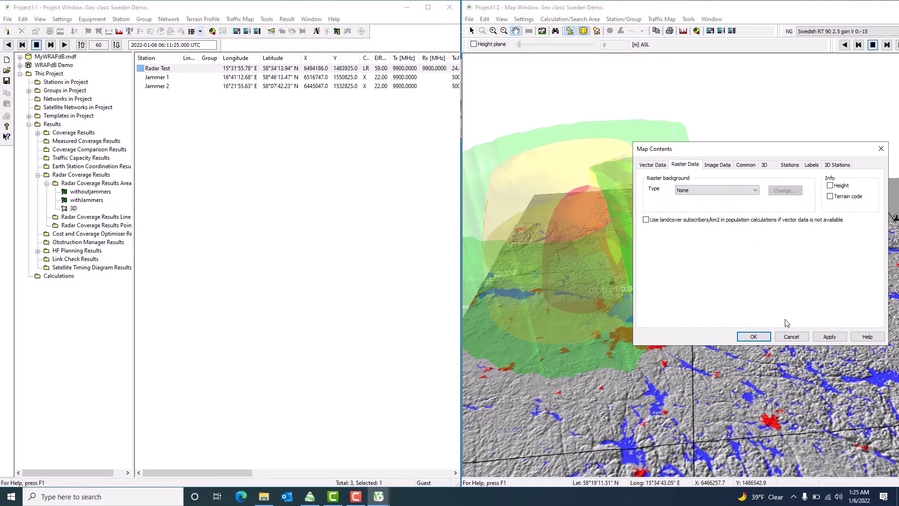
left_click(830, 337)
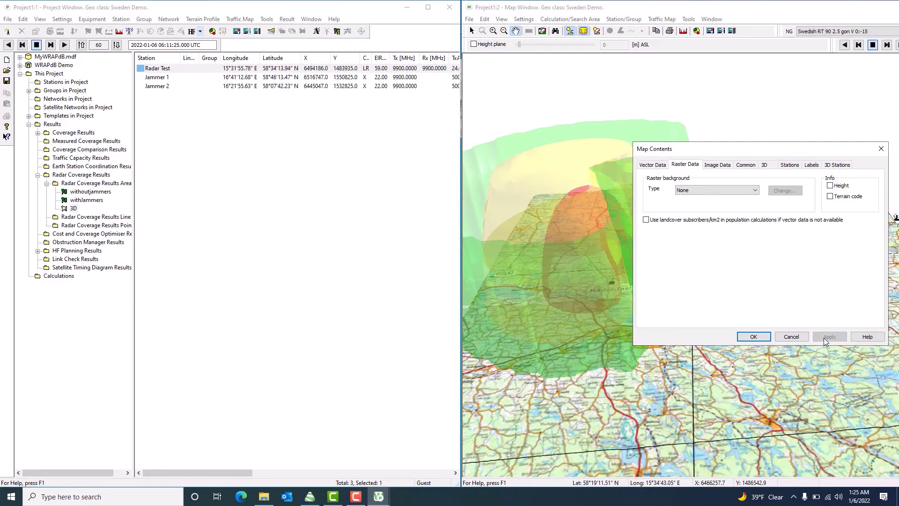
left_click(754, 337)
left_click_drag(753, 321, 775, 253)
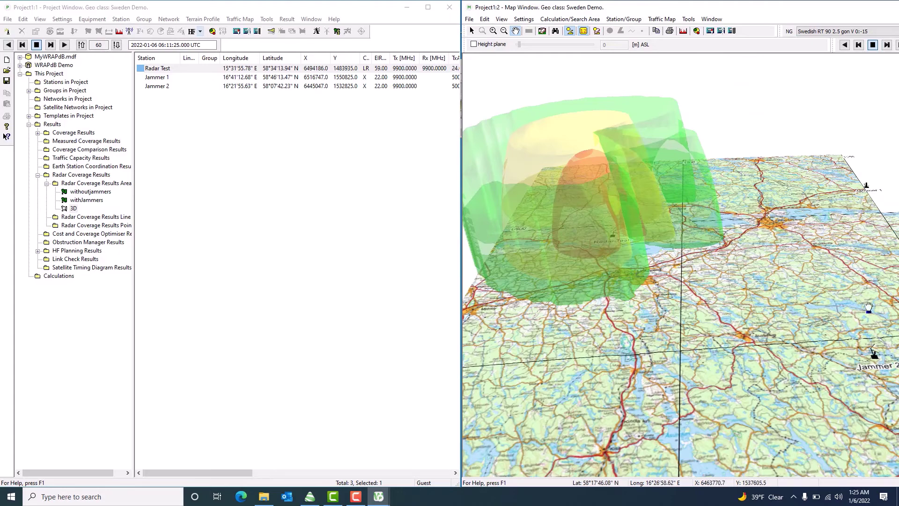
left_click_drag(779, 224, 771, 185)
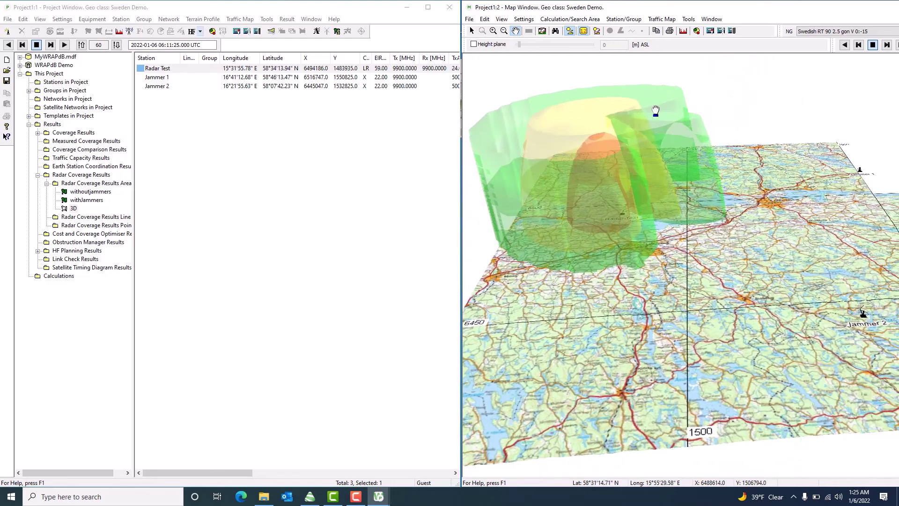
left_click(501, 19)
left_click(513, 88)
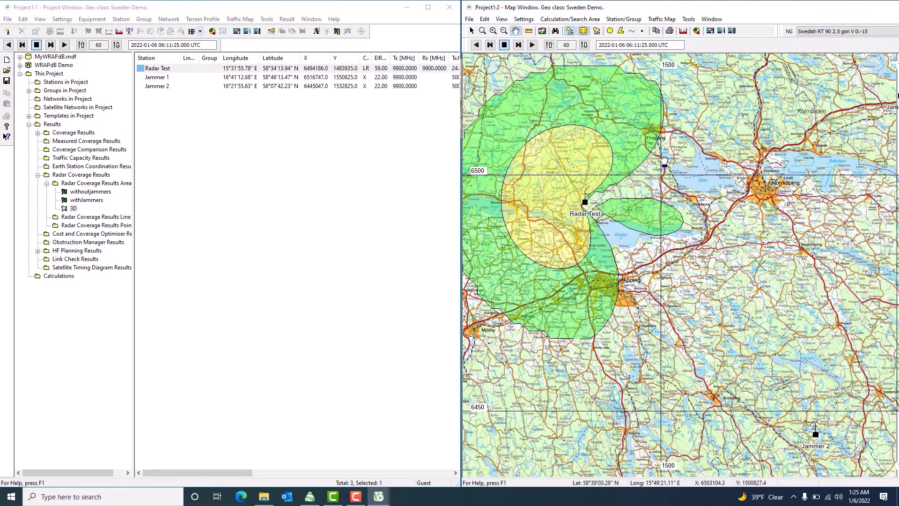
left_click_drag(664, 161, 711, 164)
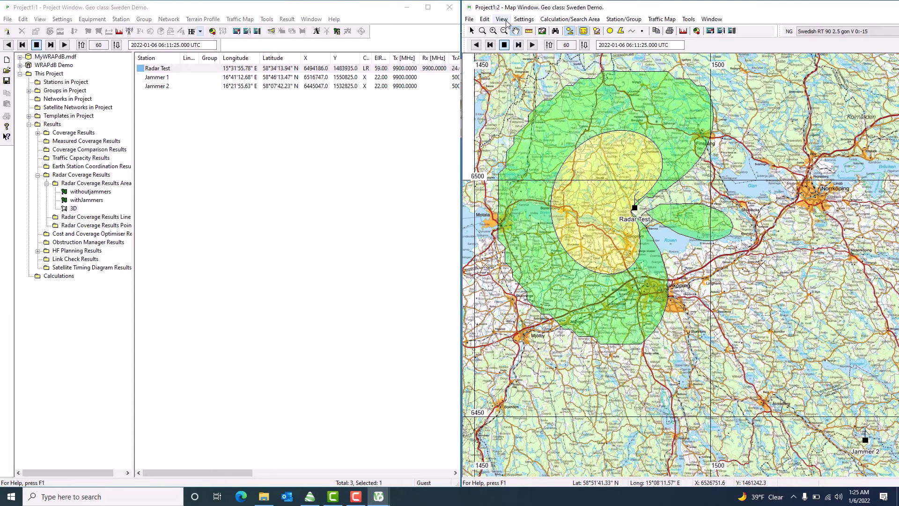
left_click(505, 20)
left_click(513, 98)
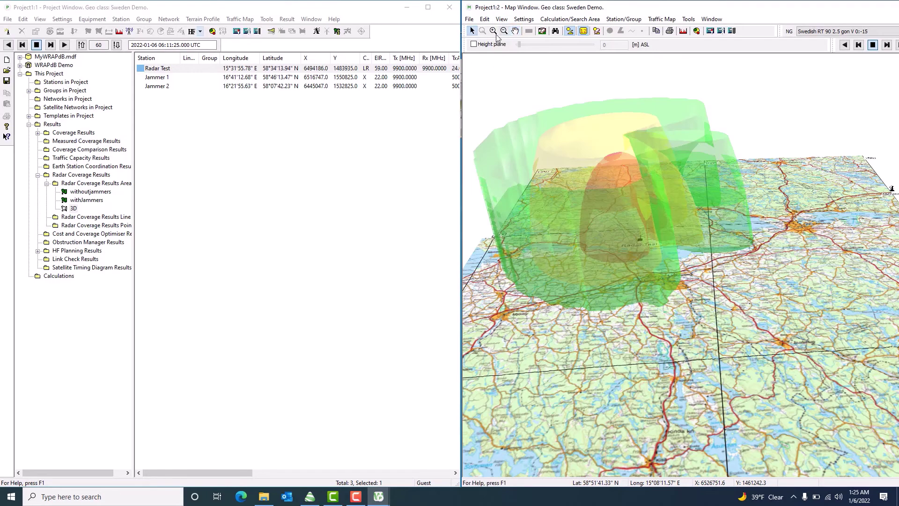
mouse_move(608, 166)
left_mouse_down()
mouse_move(666, 207)
mouse_move(648, 181)
mouse_move(601, 187)
mouse_move(597, 201)
mouse_move(611, 185)
mouse_move(597, 173)
left_mouse_up()
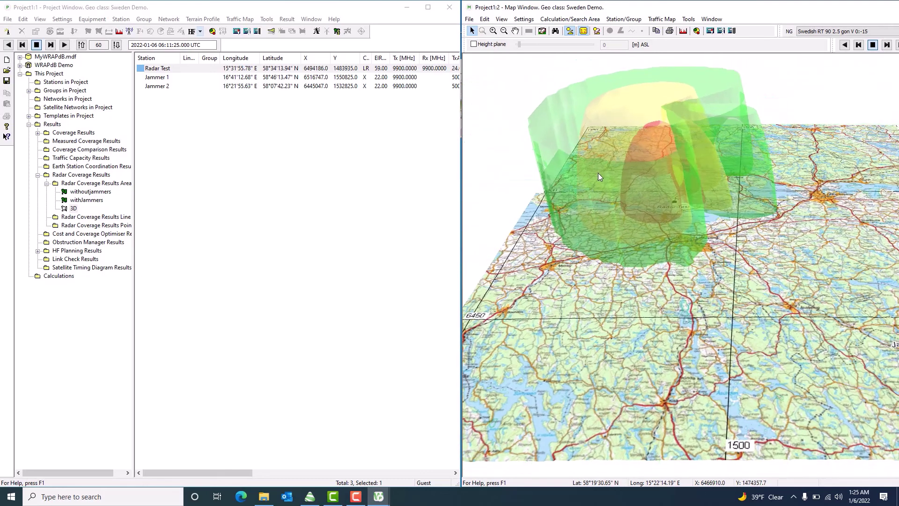